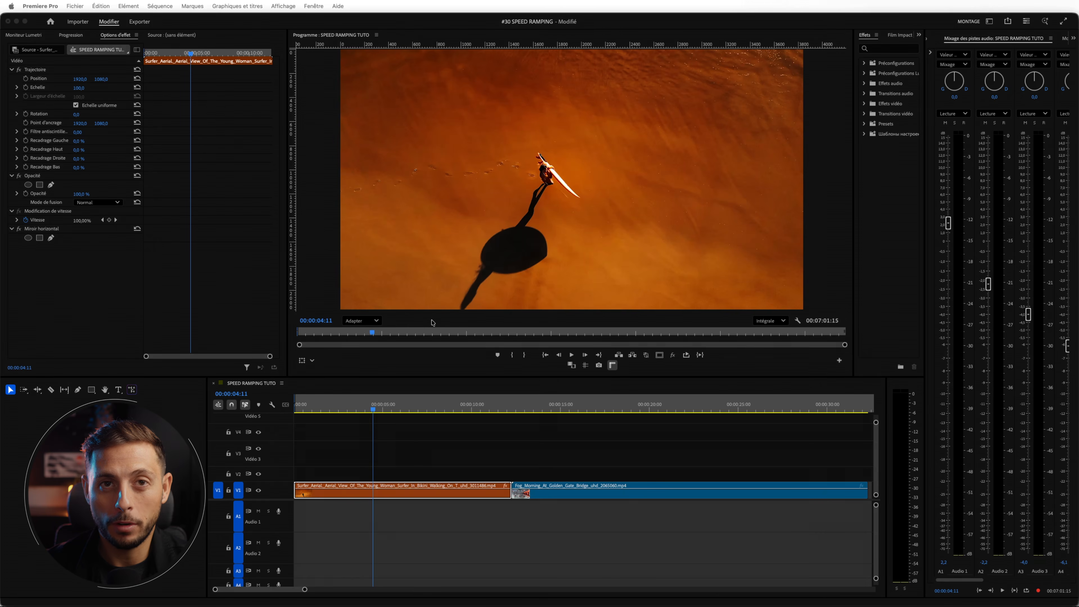
Step: Set the surfer clip's time interpolation to Flux optique in its speed and duration settings
left_click(410, 433)
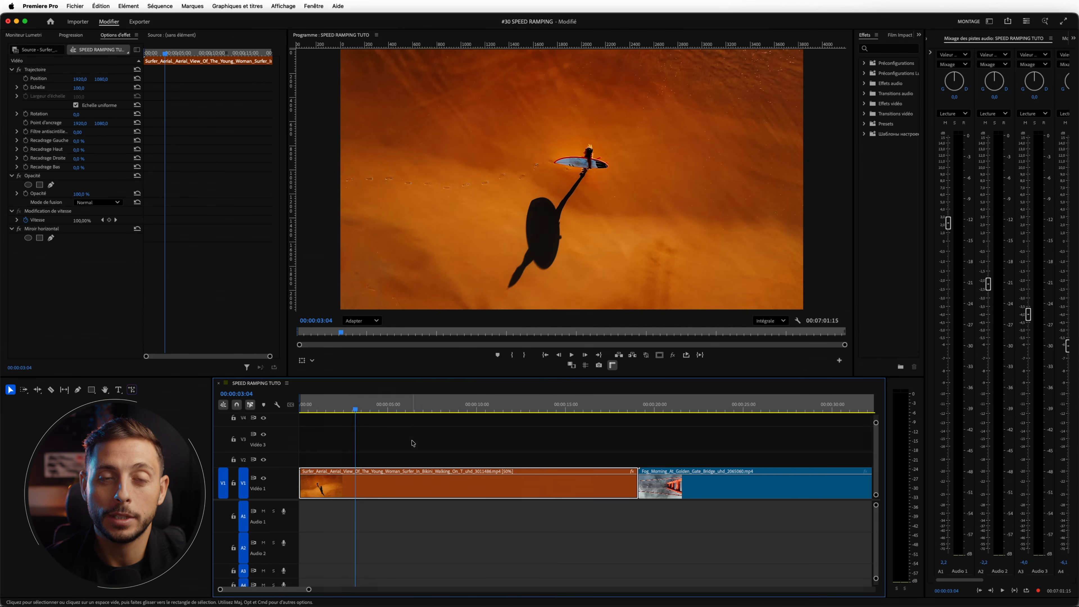
right_click(414, 484)
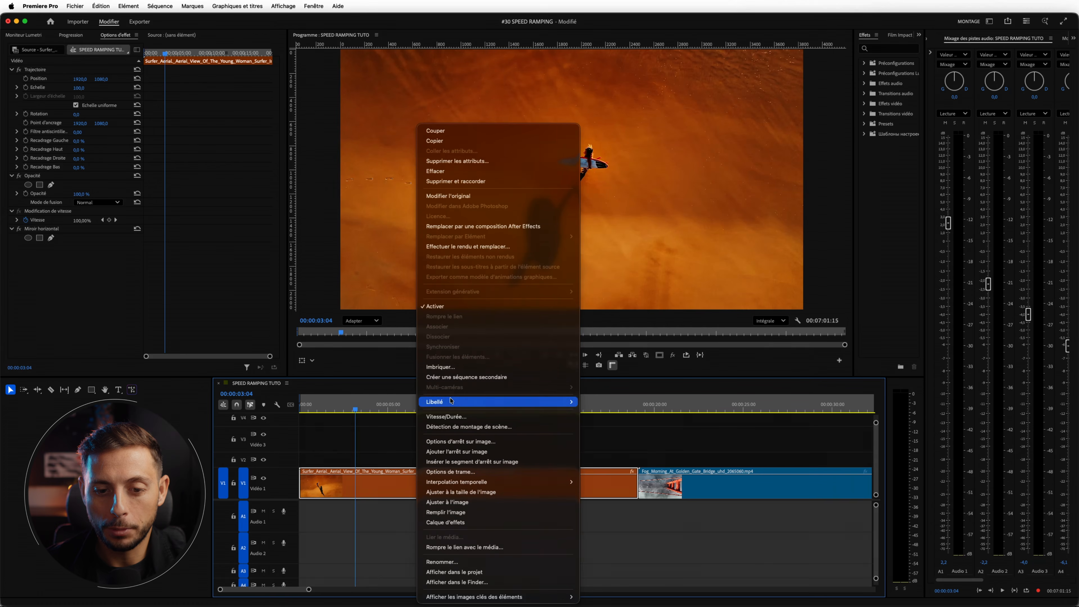
left_click(446, 417)
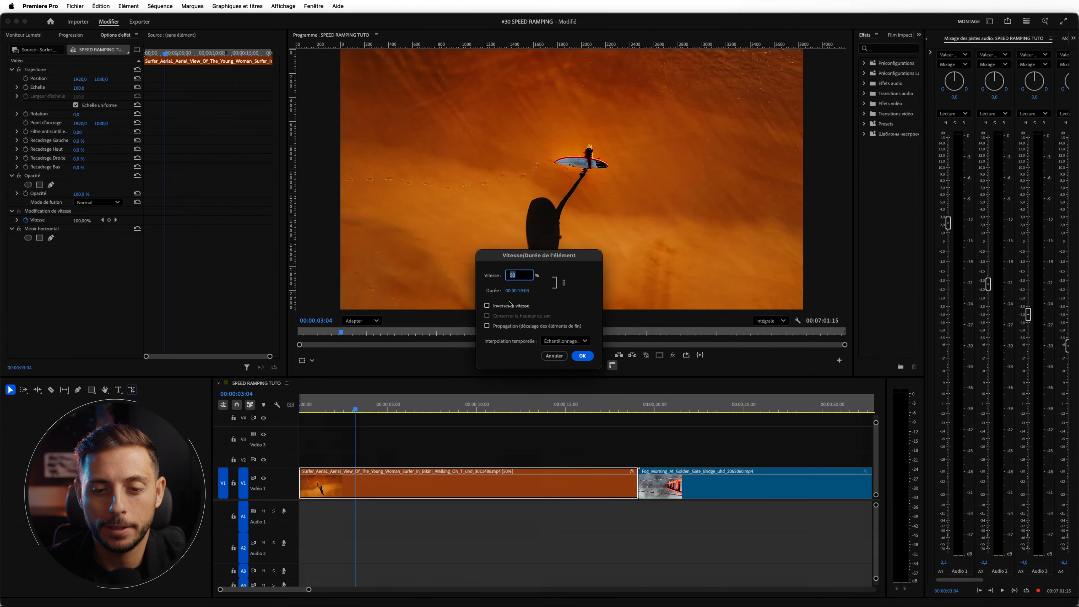
left_click(565, 341)
left_click(532, 365)
left_click(558, 344)
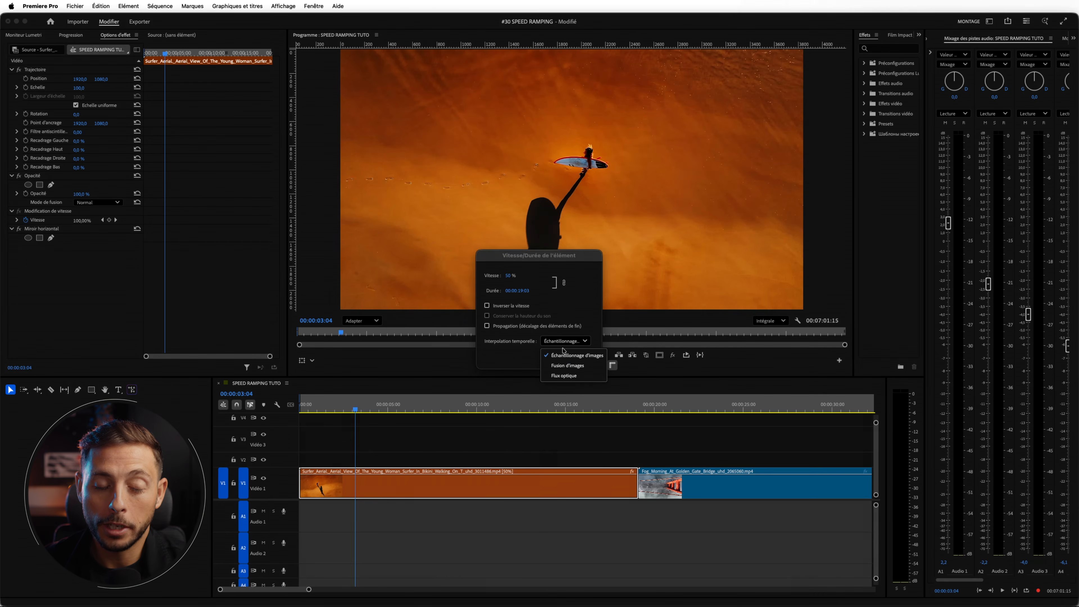
left_click(563, 376)
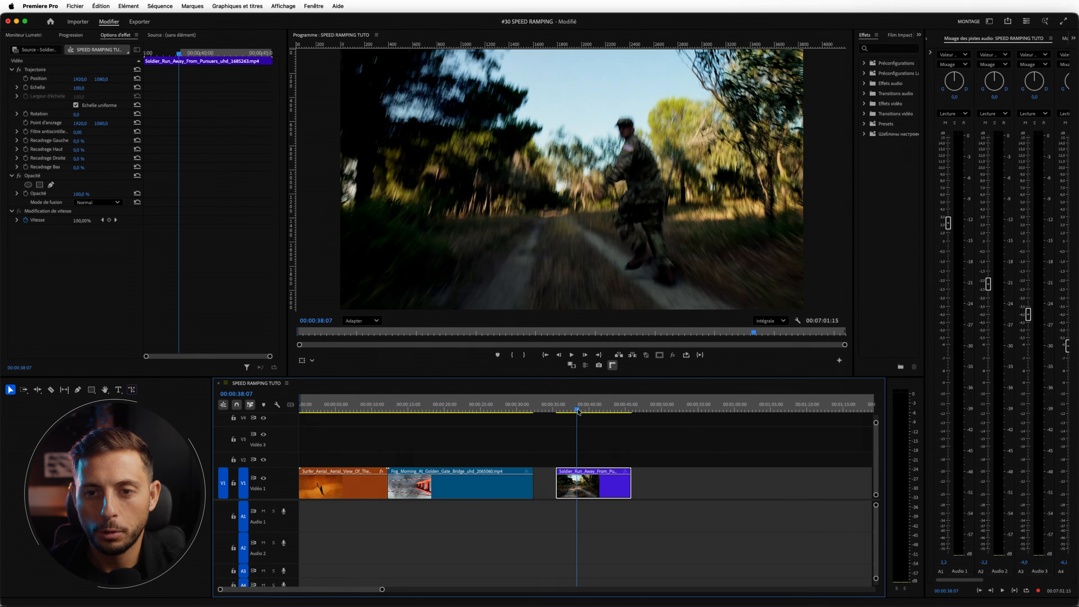
Step: Preview the soldier clip, then set its speed to 50% with Flux optique time interpolation
left_click_drag(577, 411, 567, 414)
key("space")
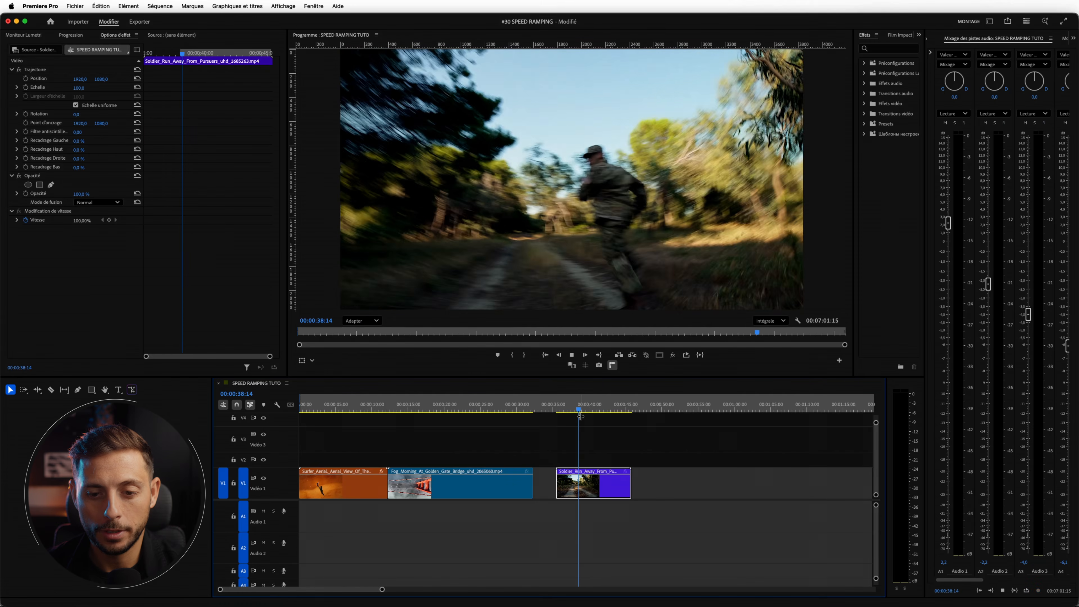
key("space")
key("super+r")
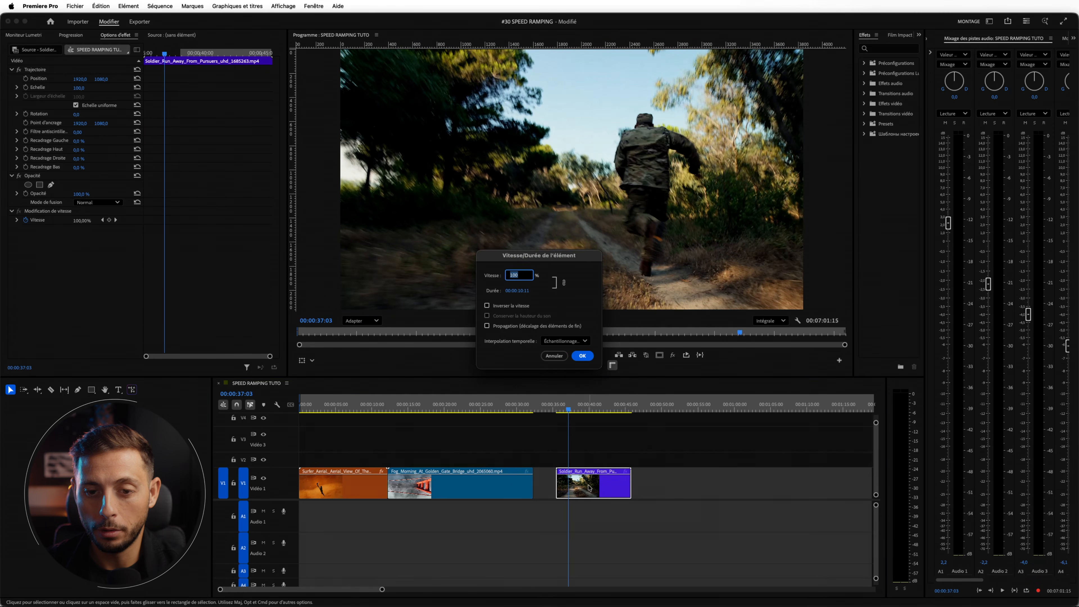
type("50")
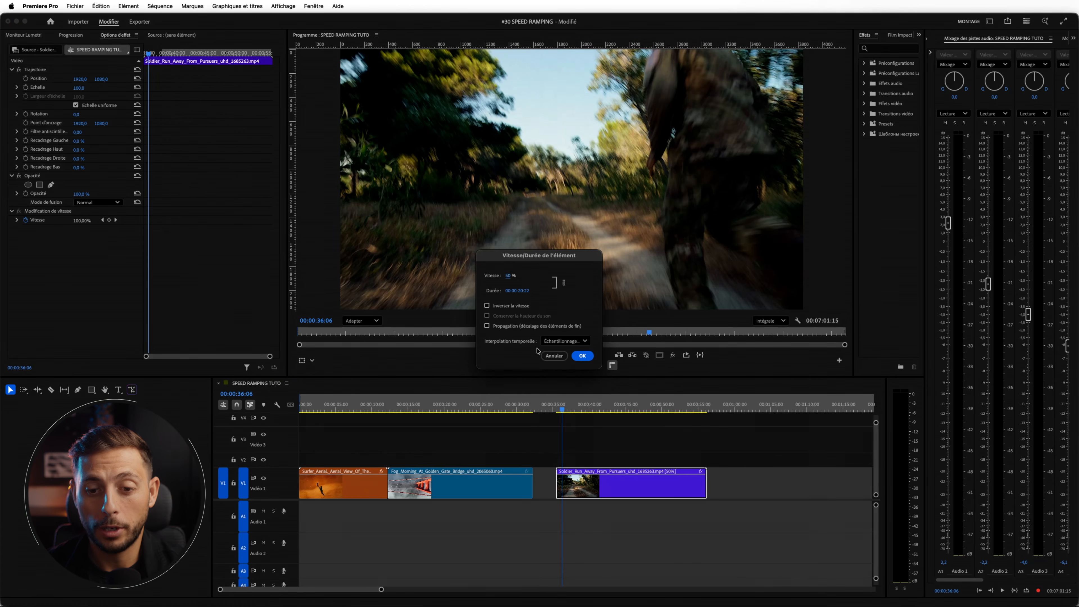
left_click(565, 341)
left_click(565, 375)
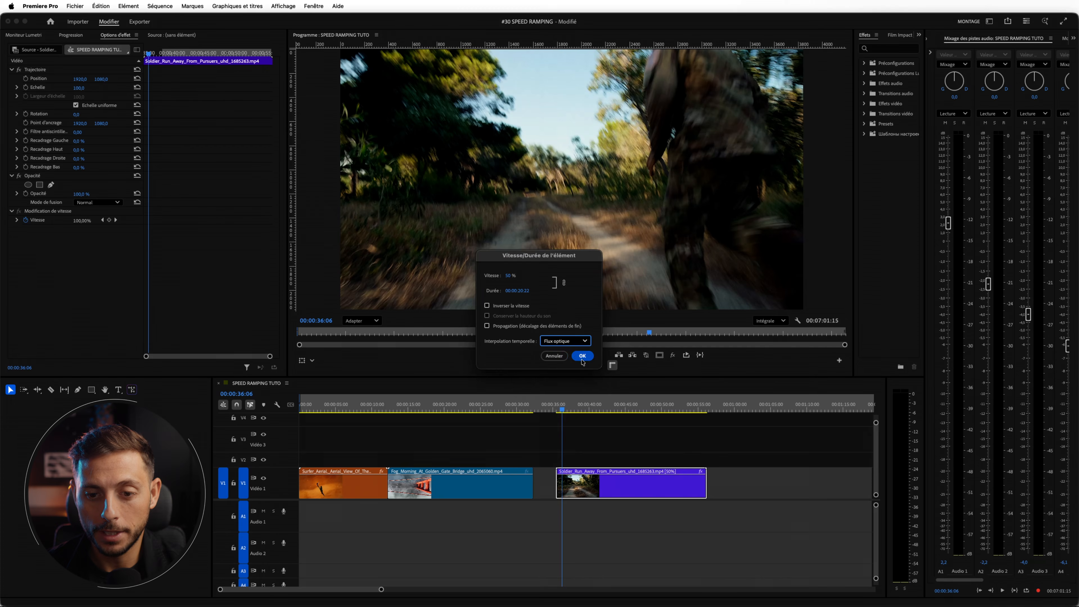
left_click(581, 359)
Step: Mark in and out points just outside the soldier clip's start and end, and render that range
key("i")
left_click_drag(674, 408, 690, 414)
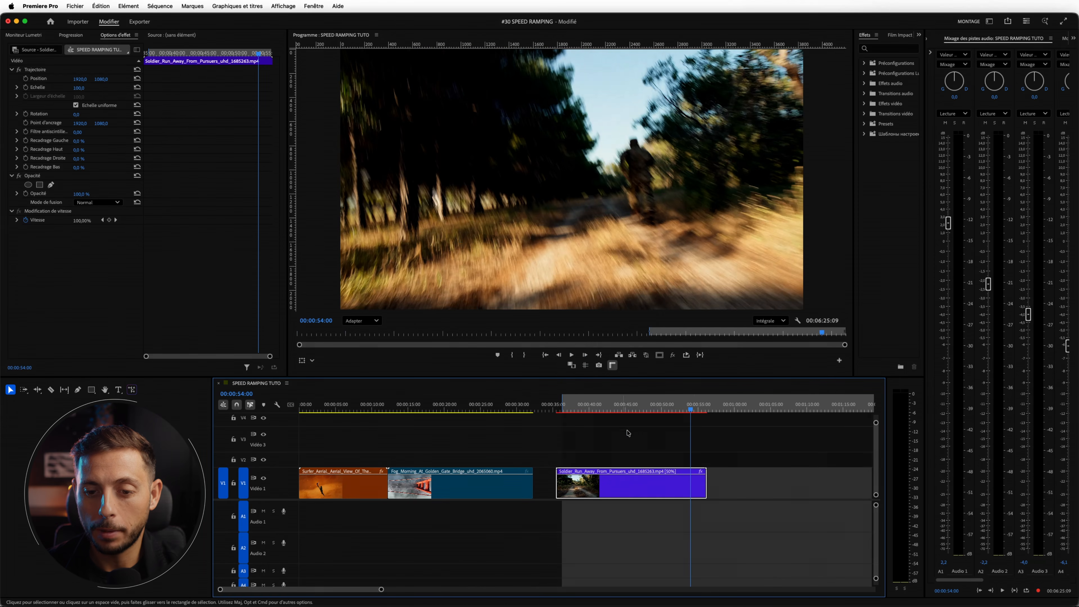
left_click(712, 411)
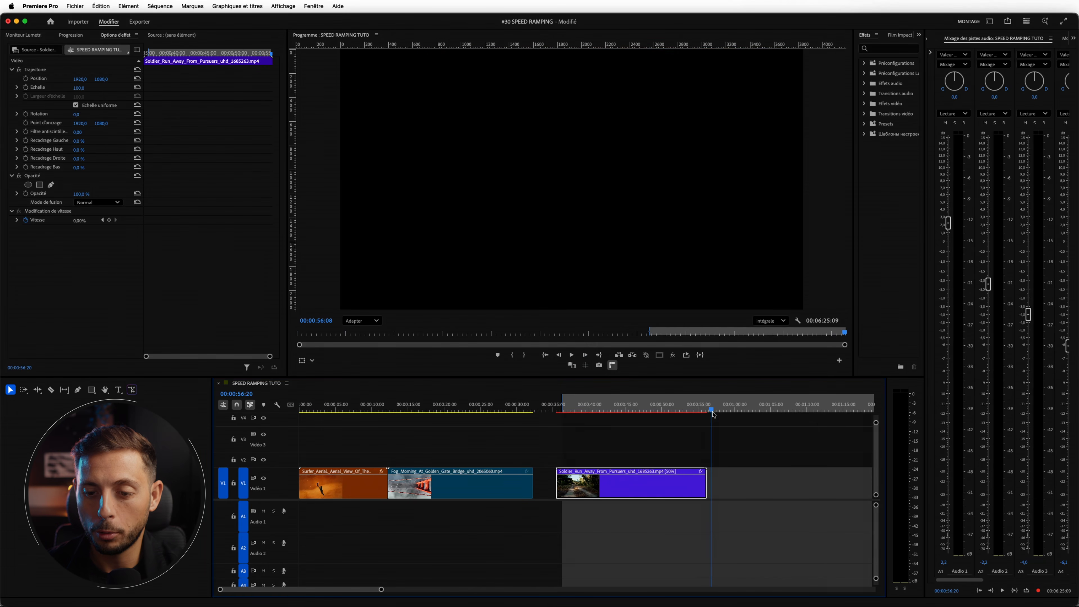
key("o")
left_click(547, 408)
key("i")
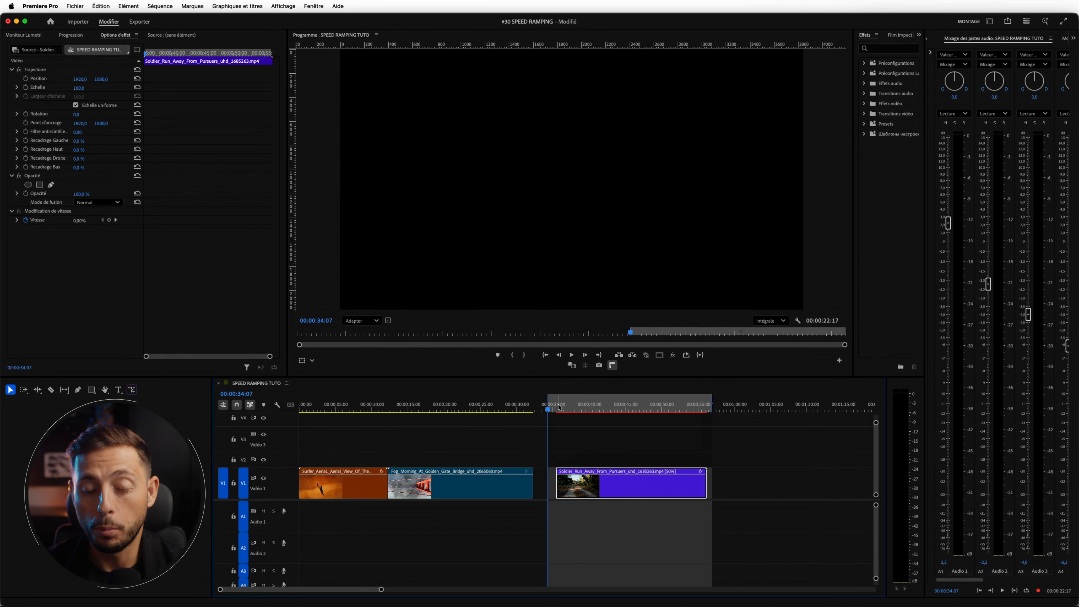
left_click(552, 408)
key("Return")
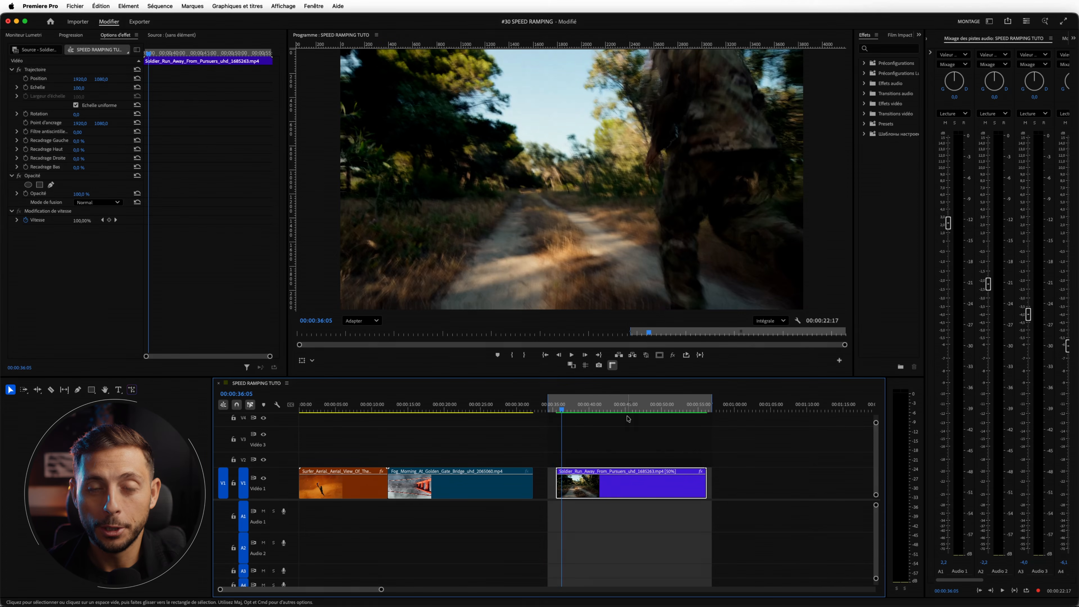
Step: Examine the edges around the soldier at 00:00:36:05 in close-up, then play the rendered slow motion at fitted size
scroll(667, 83, "up", 3)
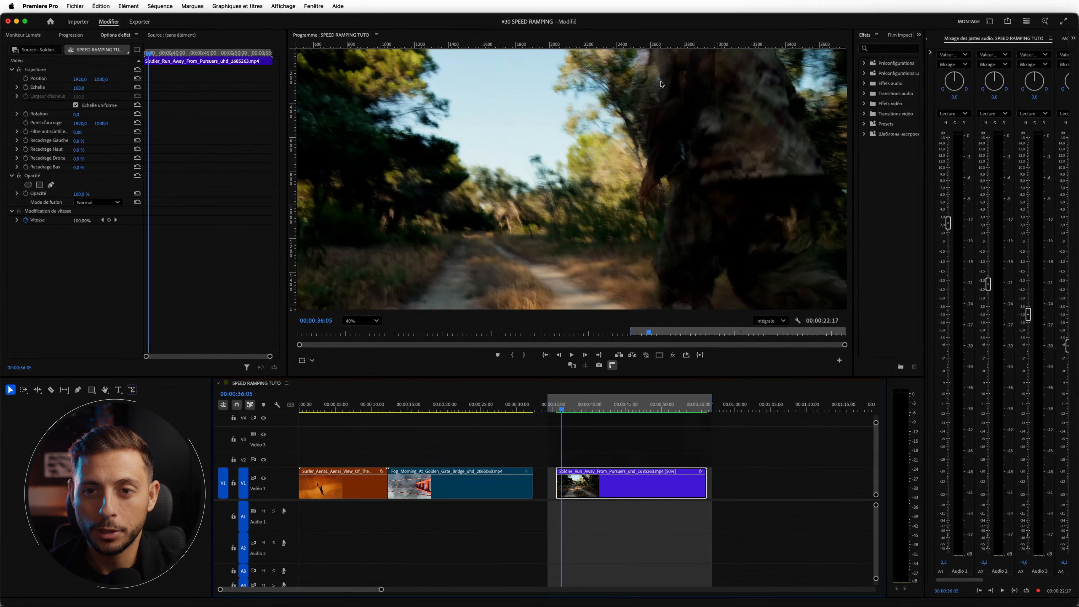
scroll(662, 90, "up", 3)
key("h")
left_click_drag(660, 115, 645, 169)
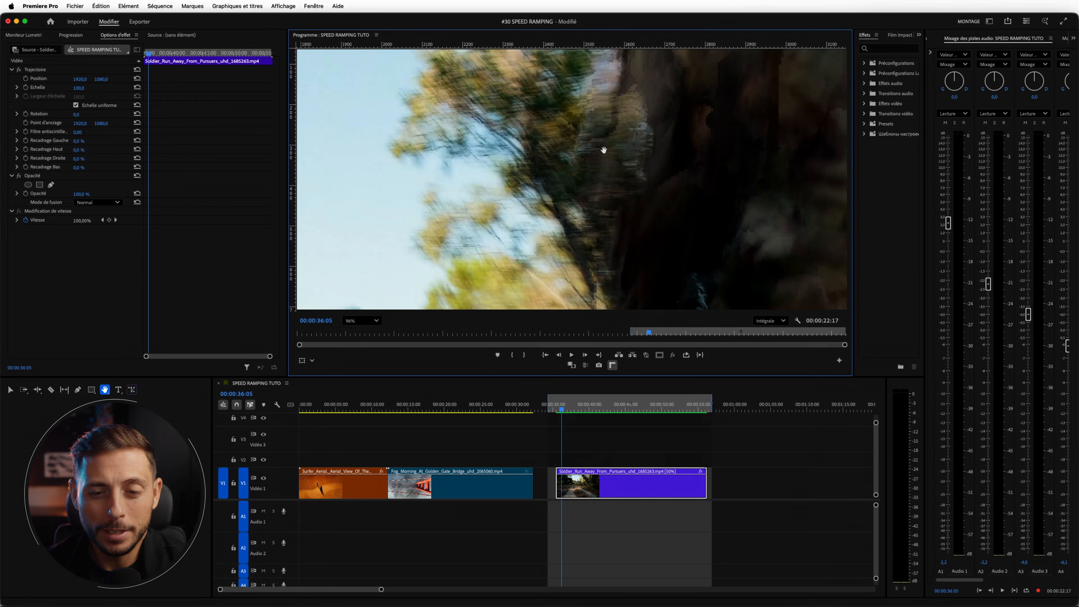
left_click(361, 321)
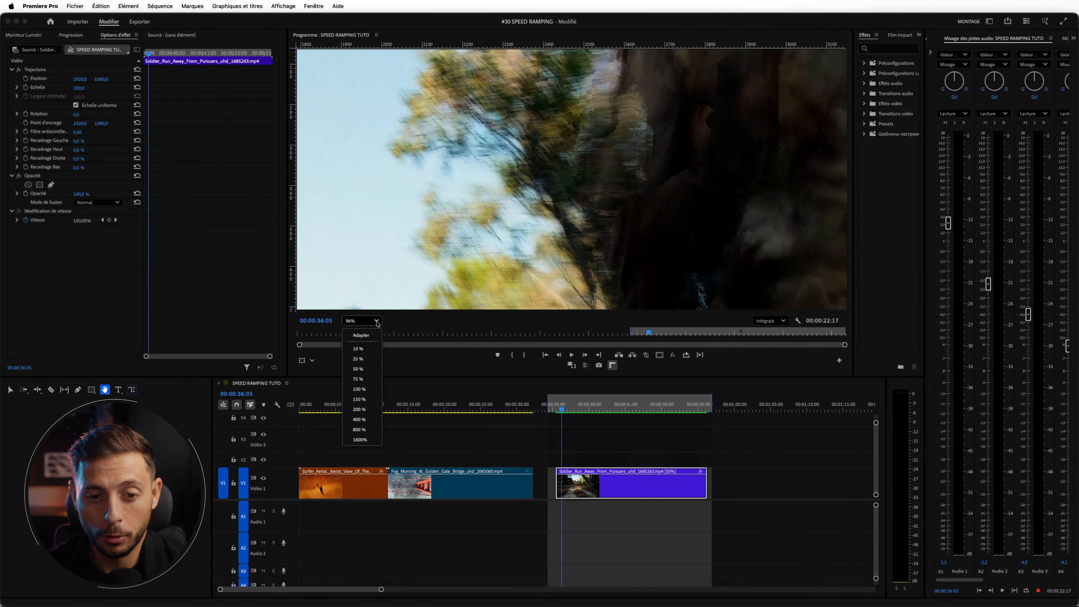
left_click(359, 331)
key("space")
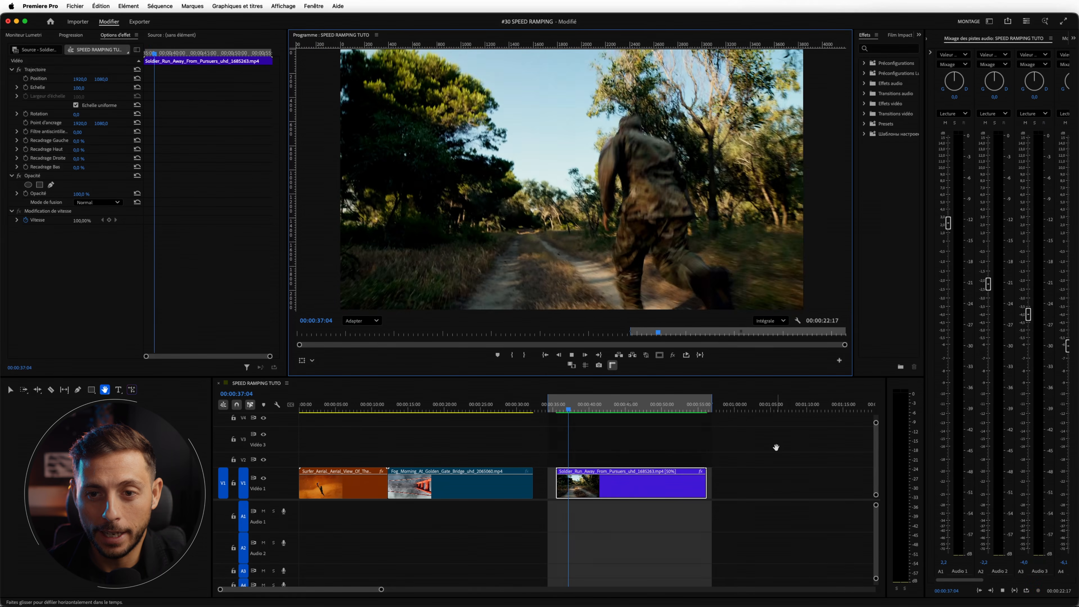
key("space")
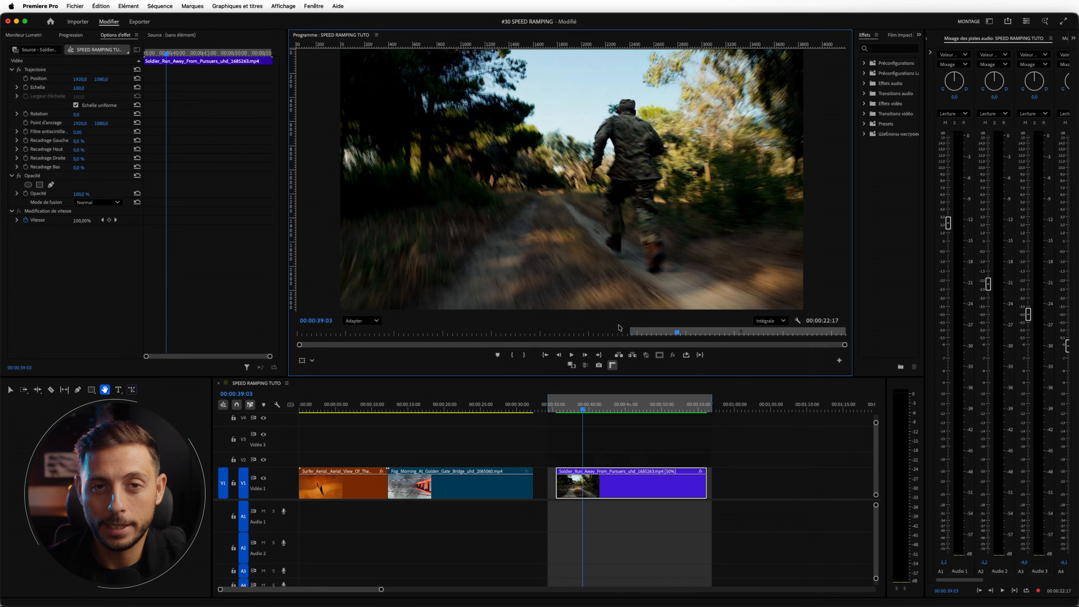
Step: Set the soldier clip's speed to 25%, keeping Flux optique, and render the marked range
key("v")
key("super+r")
type("25")
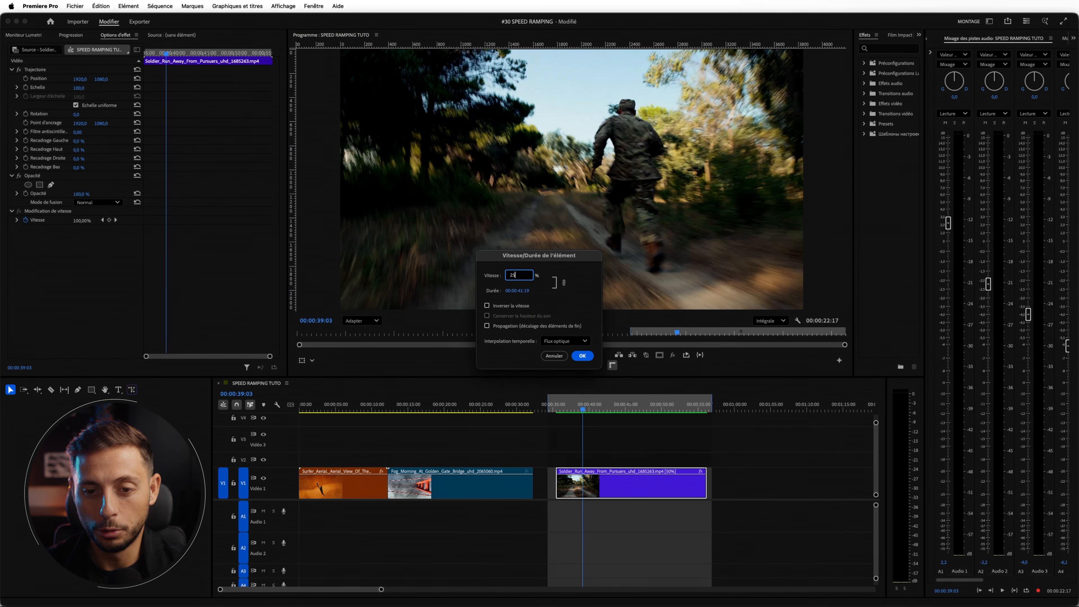
key("Return")
key("Return")
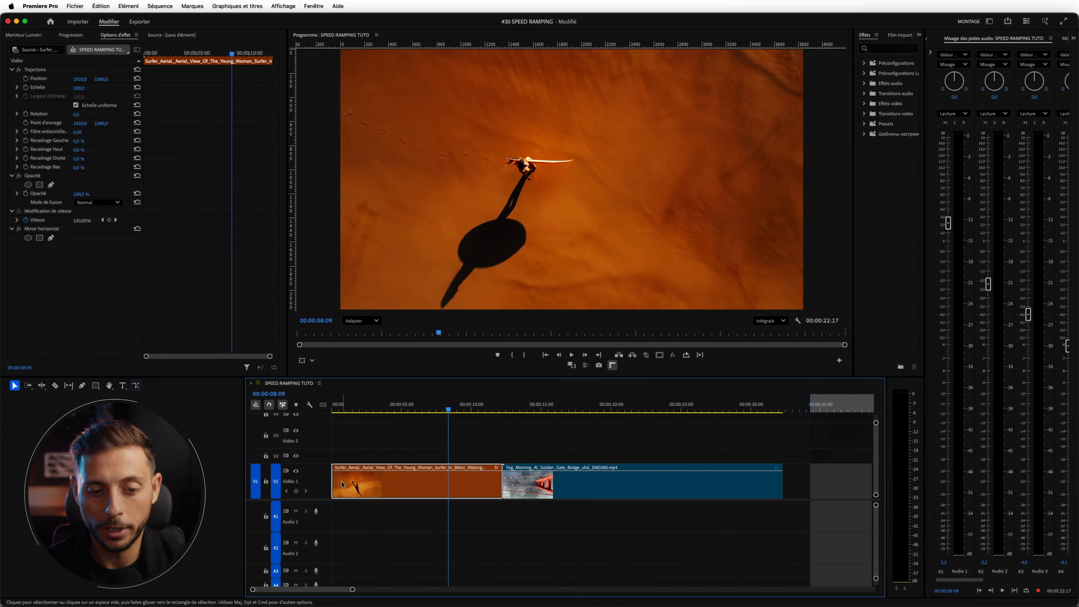
Step: Enlarge the Vidéo 1 track and display the Vitesse speed-remapping line on the surfer and bridge clips
left_click_drag(321, 444, 323, 452)
left_click_drag(443, 406, 463, 407)
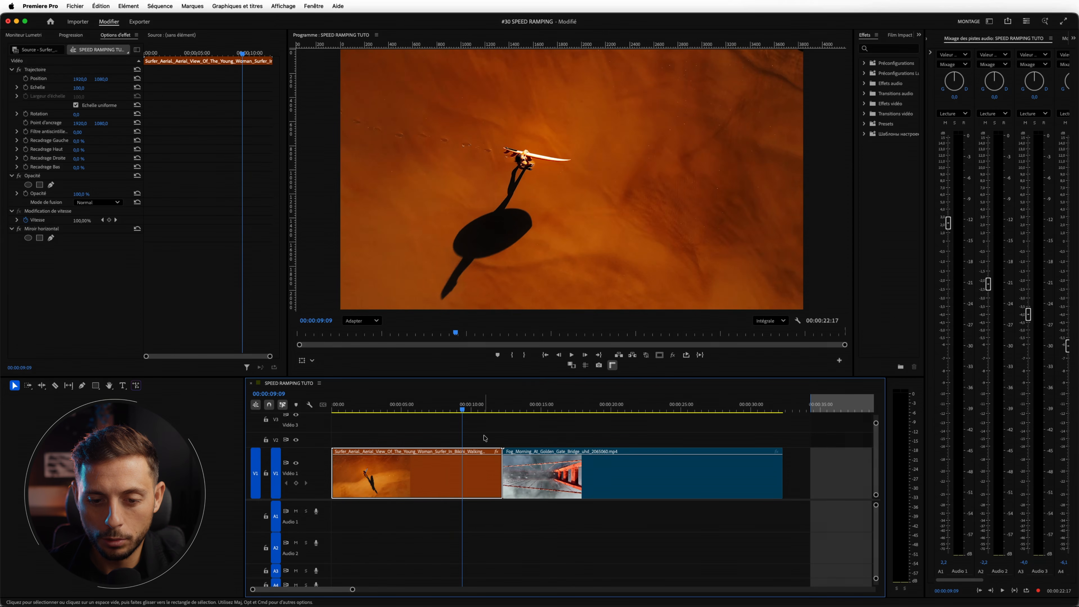
left_click(496, 451)
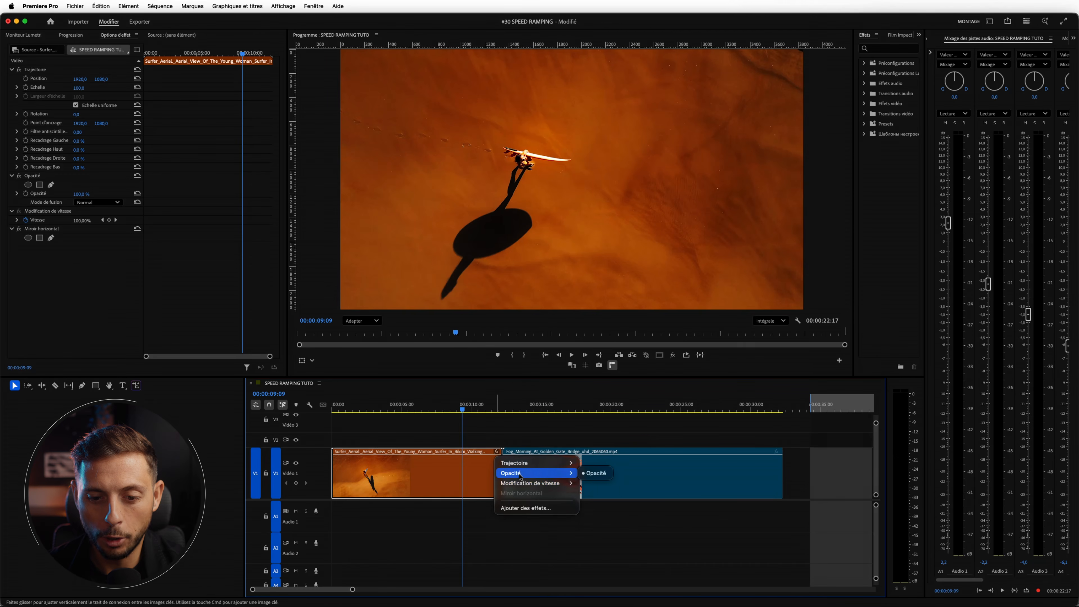
mouse_move(527, 483)
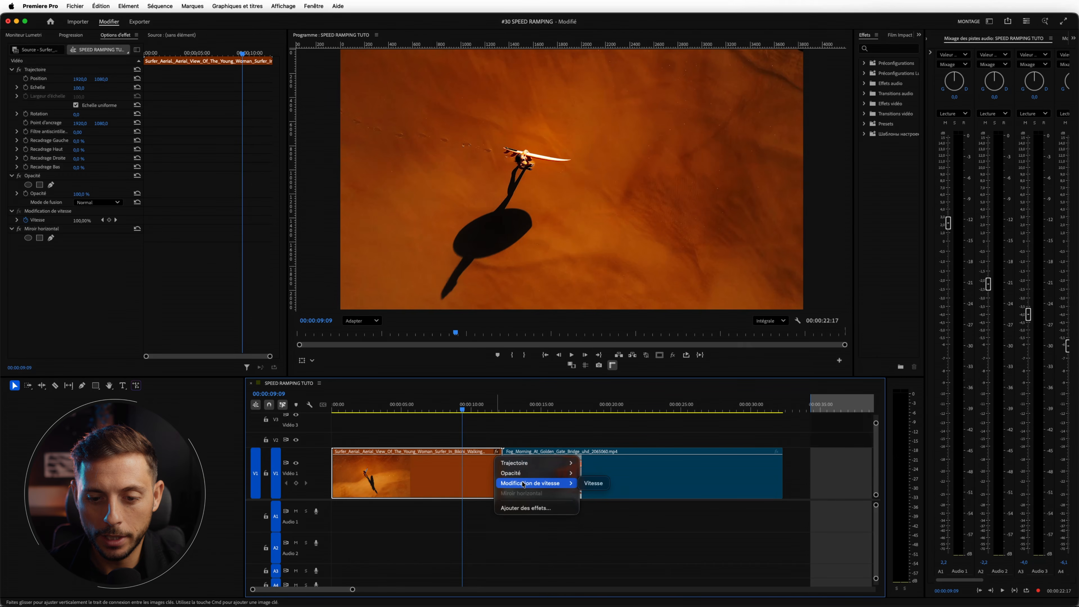
left_click(603, 484)
left_click(777, 451)
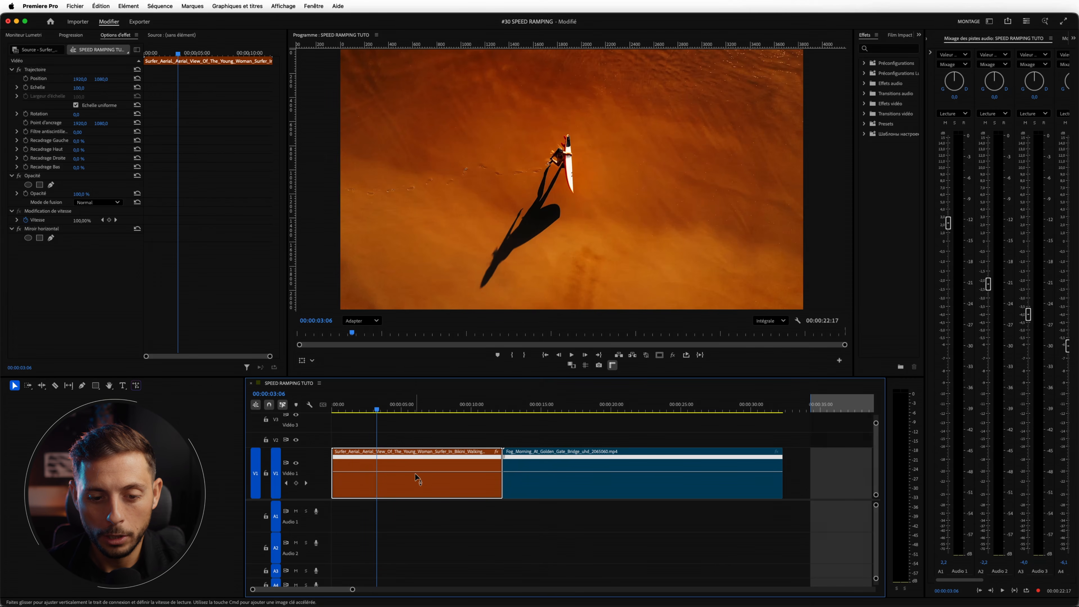
Step: Try lowering the surfer clip's overall speed line to about 88%
left_click_drag(418, 478, 417, 481)
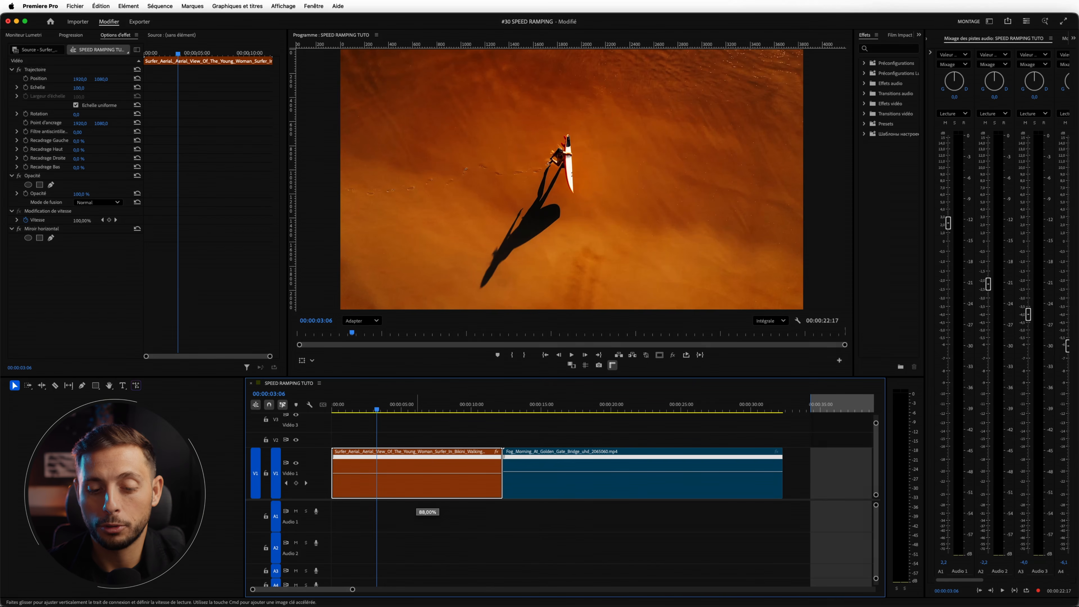
left_click_drag(417, 482, 418, 485)
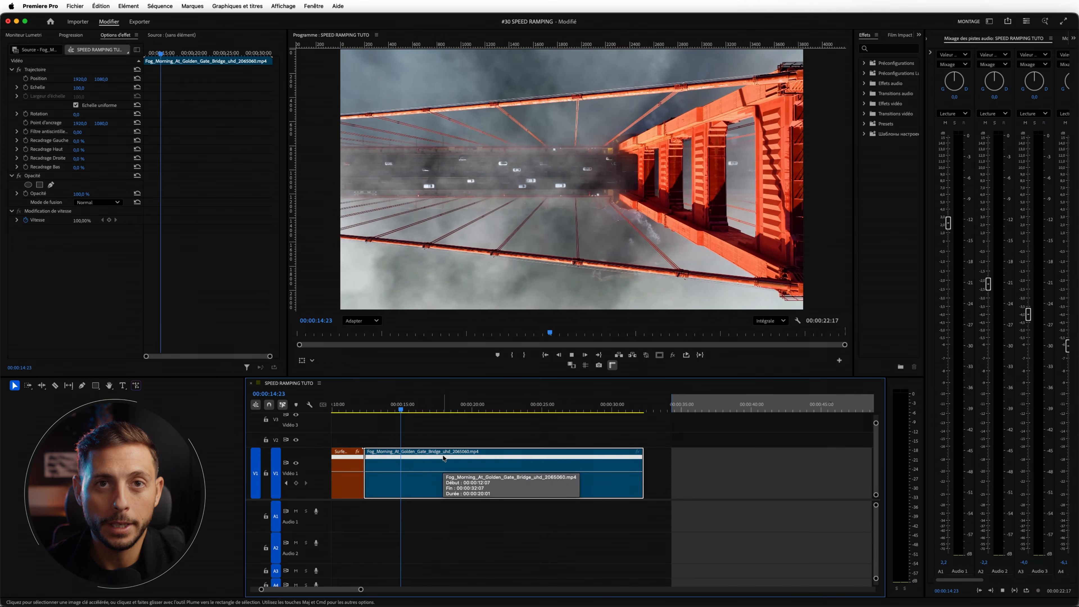
Step: Review the bridge clip's camera movement and add a speed keyframe at 00:00:18:07 with the Pen tool
key("space")
left_click_drag(378, 412, 441, 434)
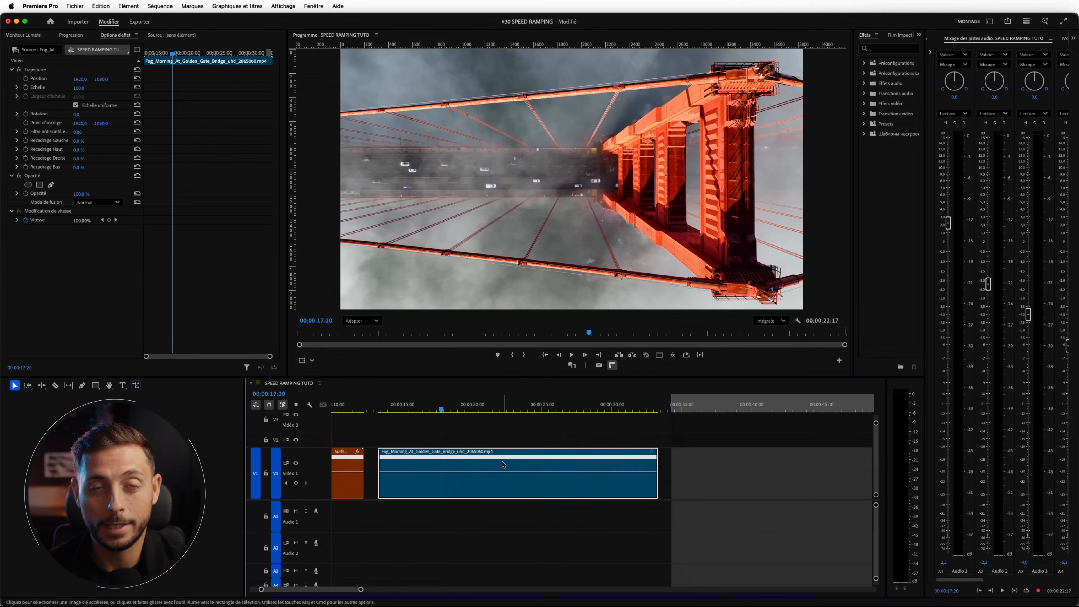
left_click_drag(443, 412, 557, 429)
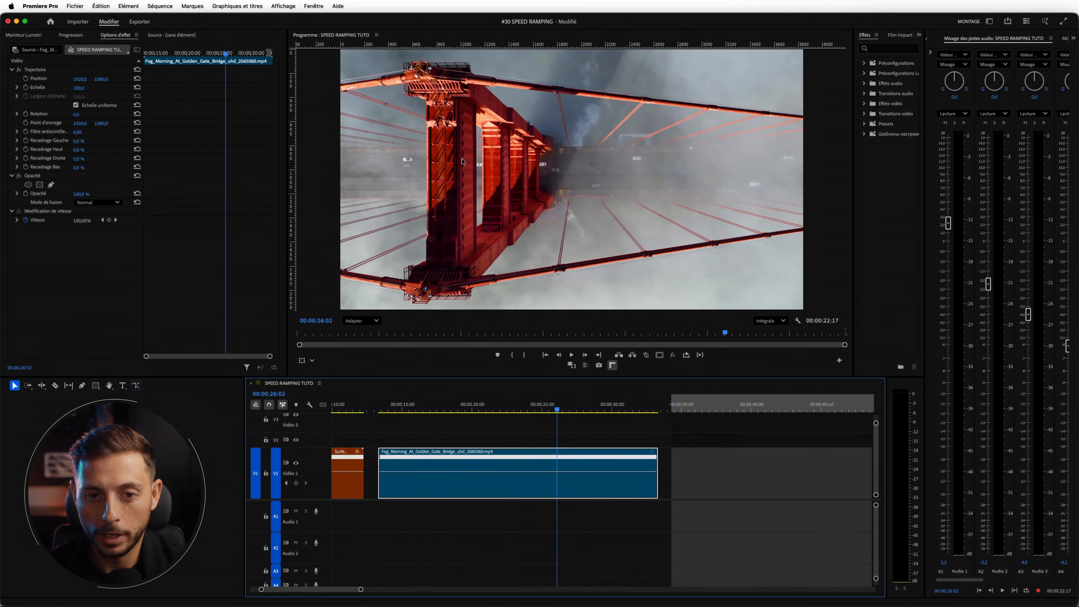
left_click_drag(560, 413, 589, 422)
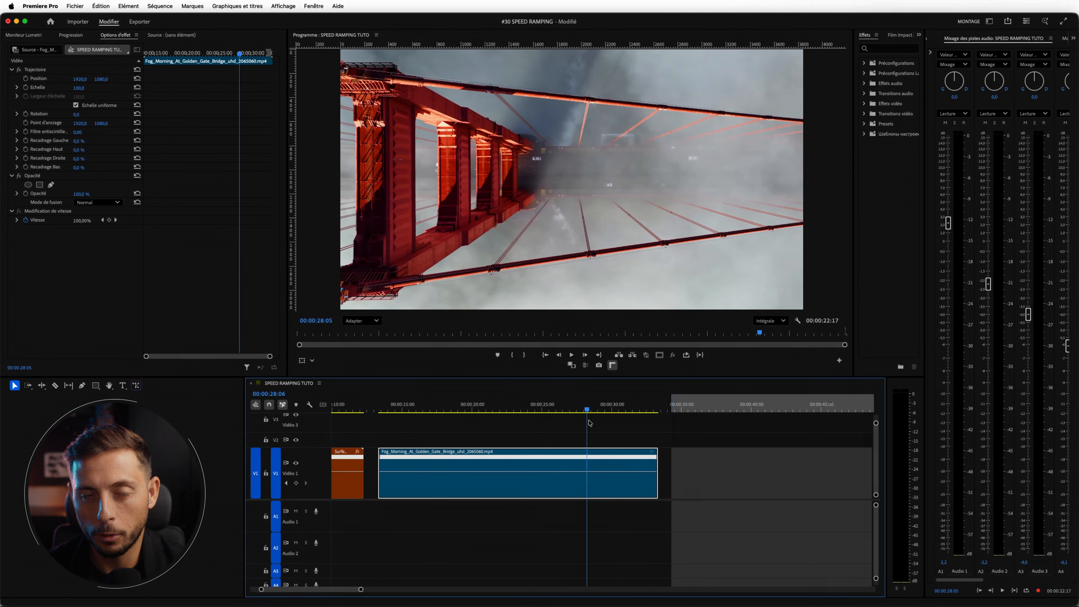
left_click(383, 409)
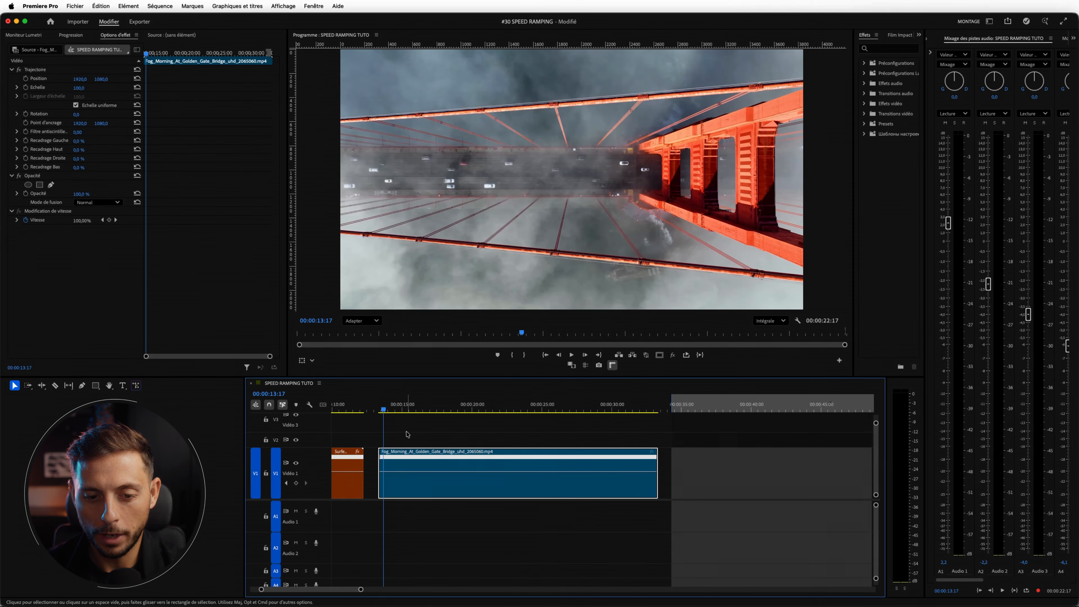
key("p")
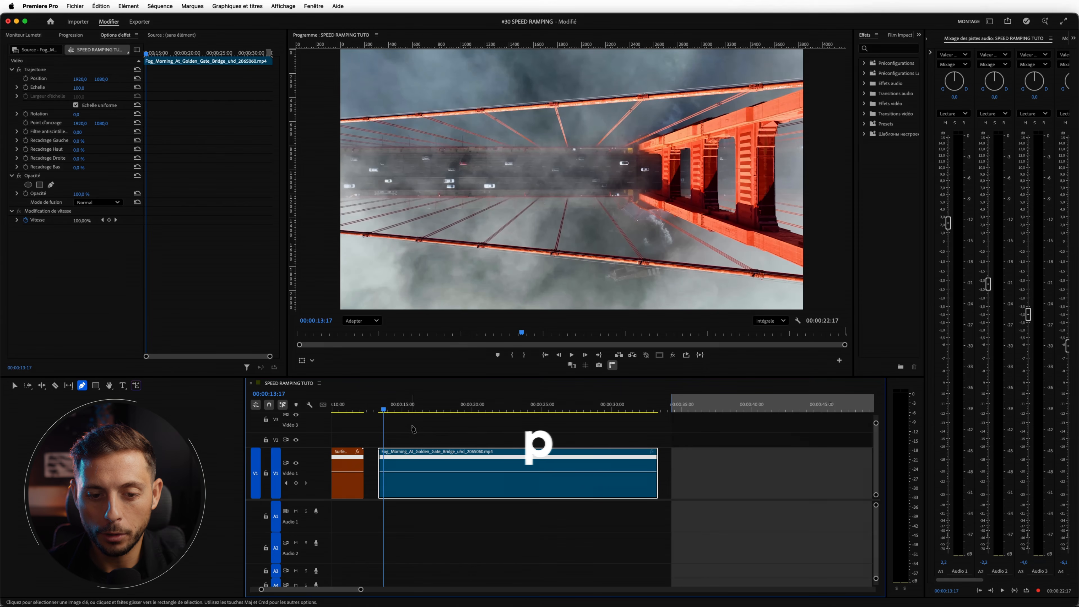
left_click(385, 411)
left_click_drag(385, 410, 448, 467)
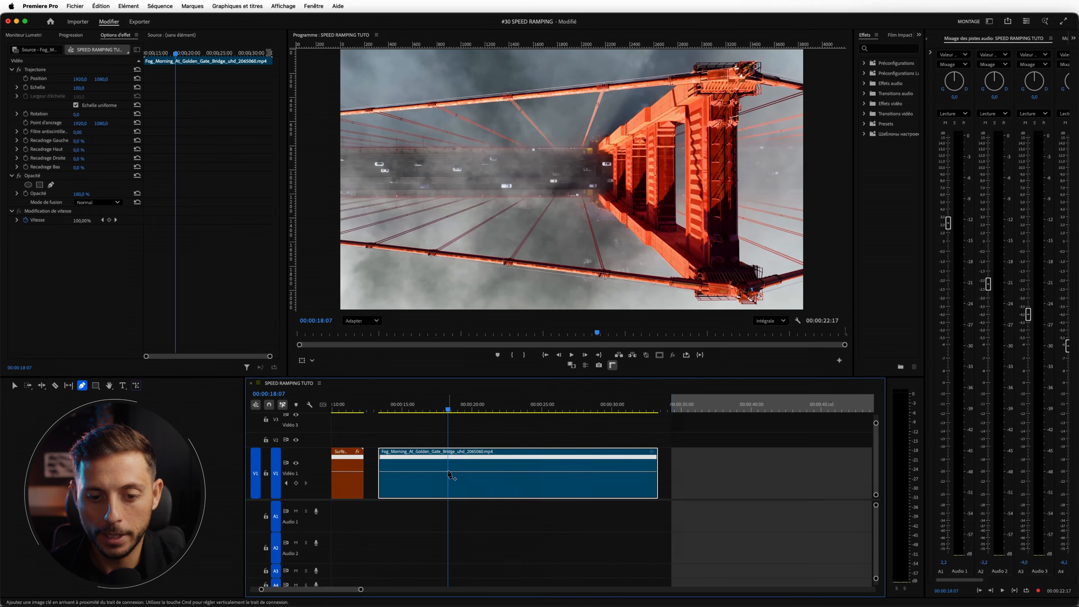
left_click(447, 456)
Step: Lower the speed line before the bridge clip's keyframe to 50%
key("v")
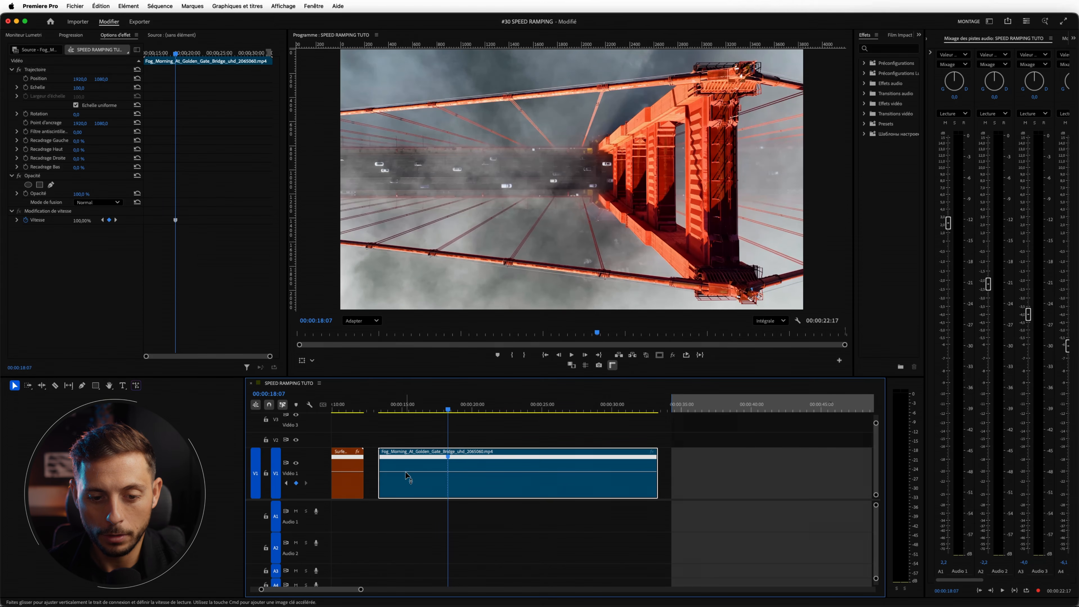
left_click_drag(409, 478, 409, 498)
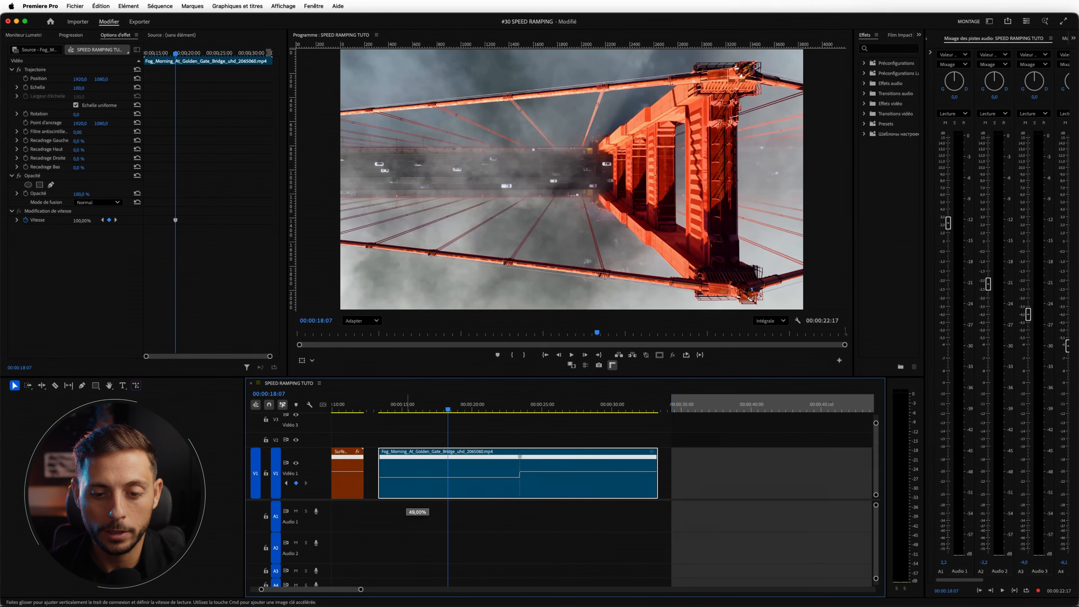
left_click_drag(409, 498, 410, 494)
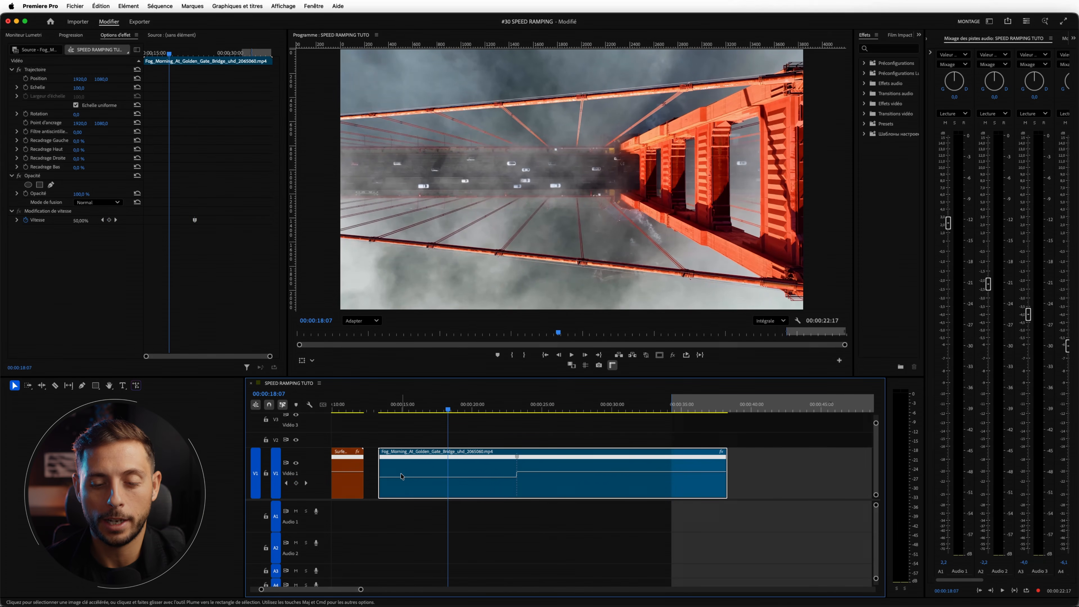
Step: Review the bridge clip's movement past its first speed keyframe and add a second one at 00:00:28:11 with the Pen tool
left_click_drag(463, 409, 537, 411)
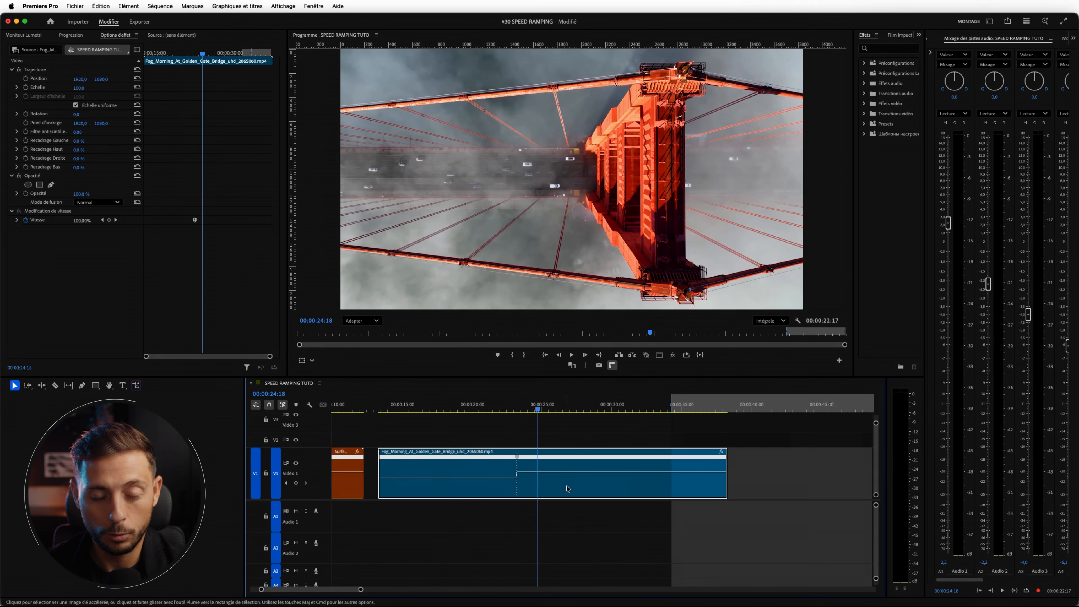
left_click_drag(462, 409, 489, 437)
key("space")
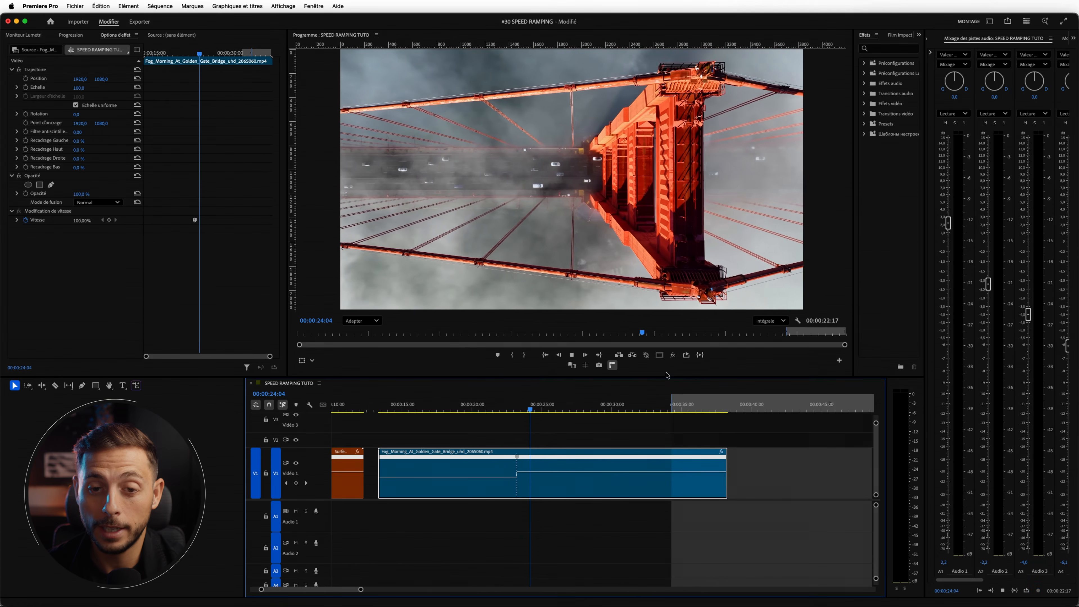
left_click(589, 409)
key("p")
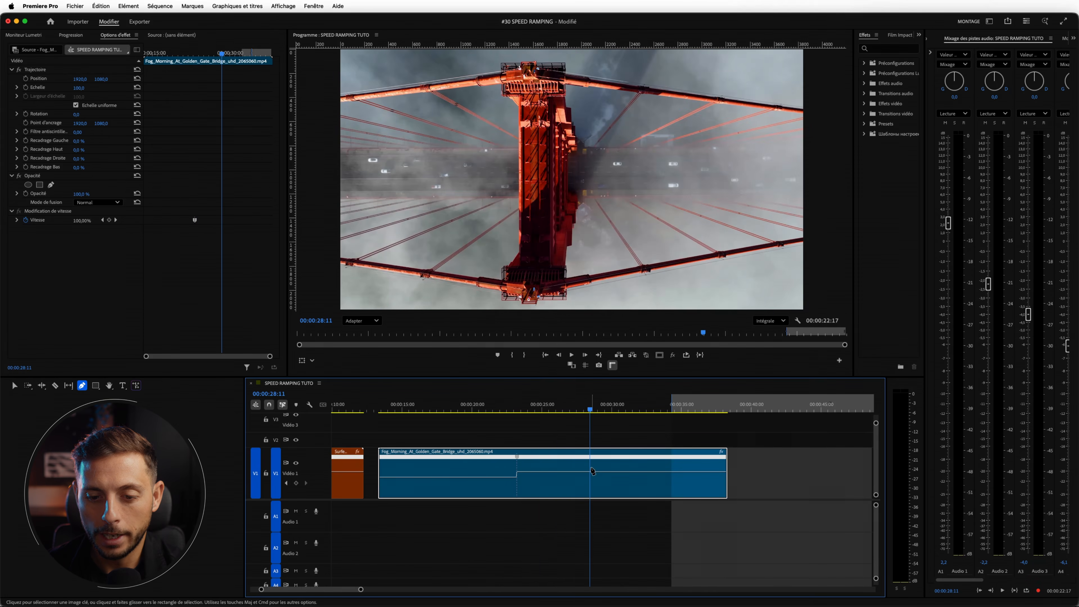
left_click(590, 472)
key("v")
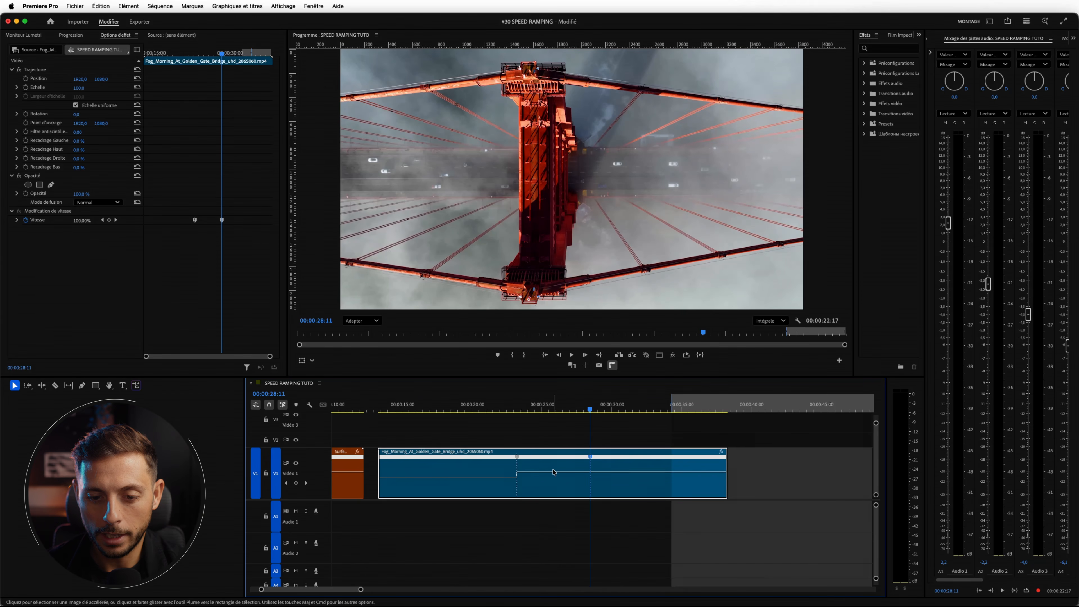
Step: Raise the speed line between the bridge clip's two keyframes to 200% and play back the abrupt speed change
left_click_drag(554, 477, 554, 461)
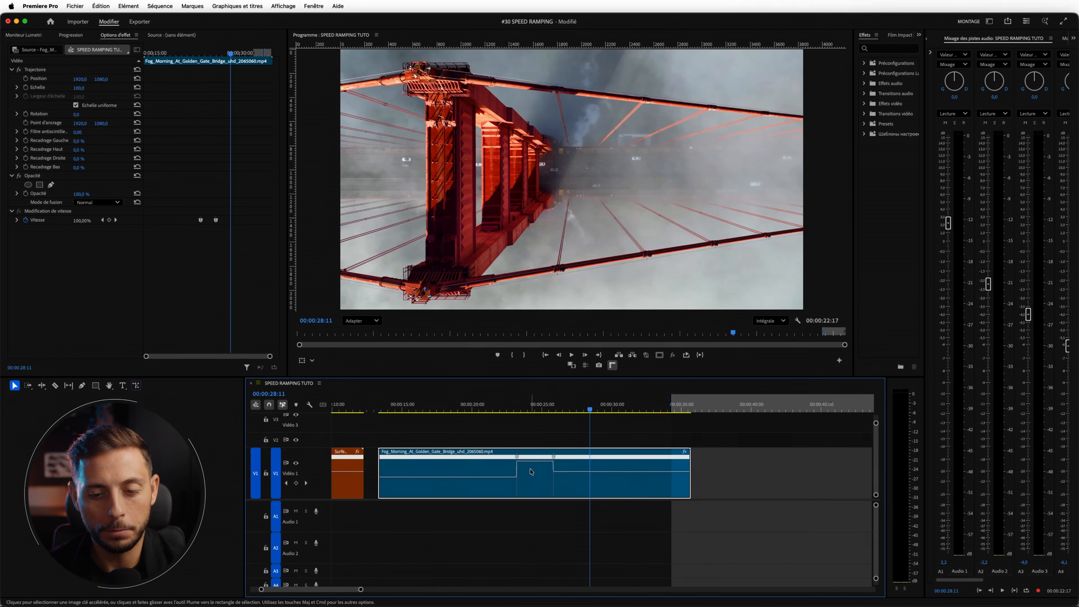
left_click_drag(436, 405, 579, 458)
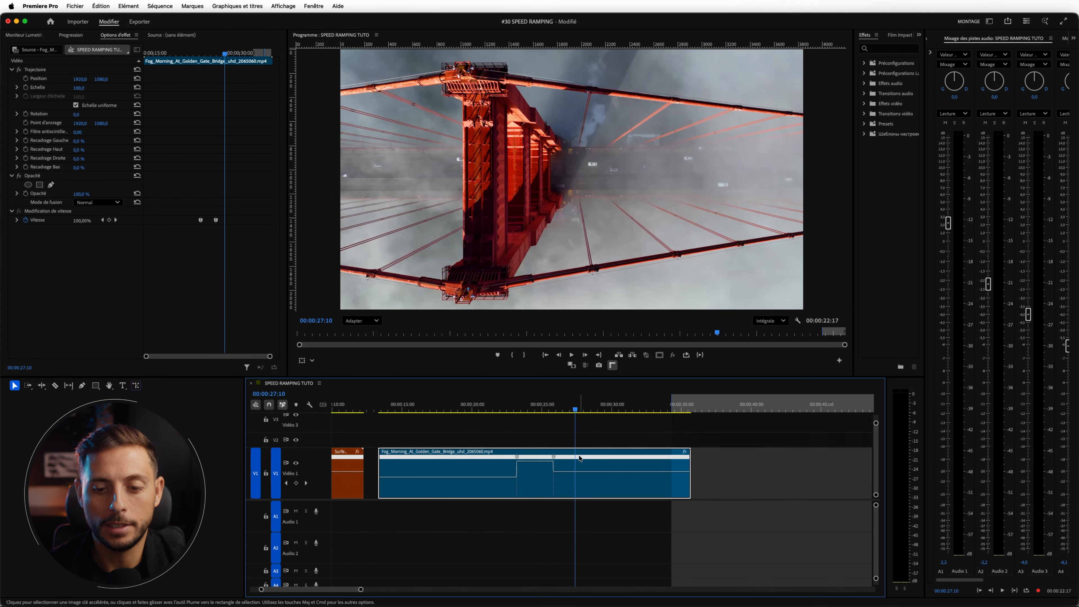
left_click(494, 408)
key("space")
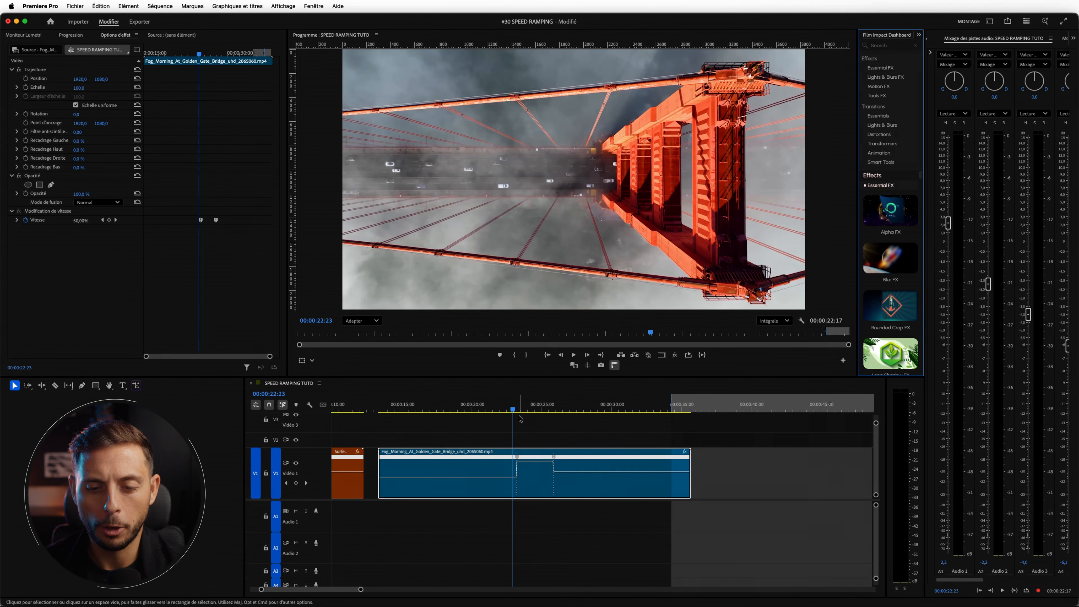
key("space")
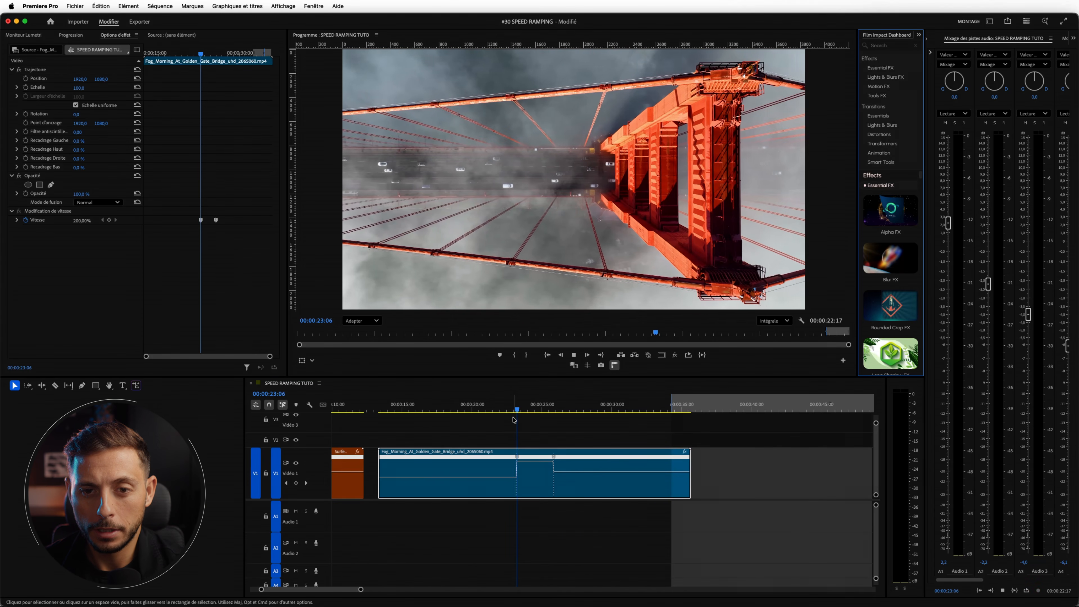
key("space")
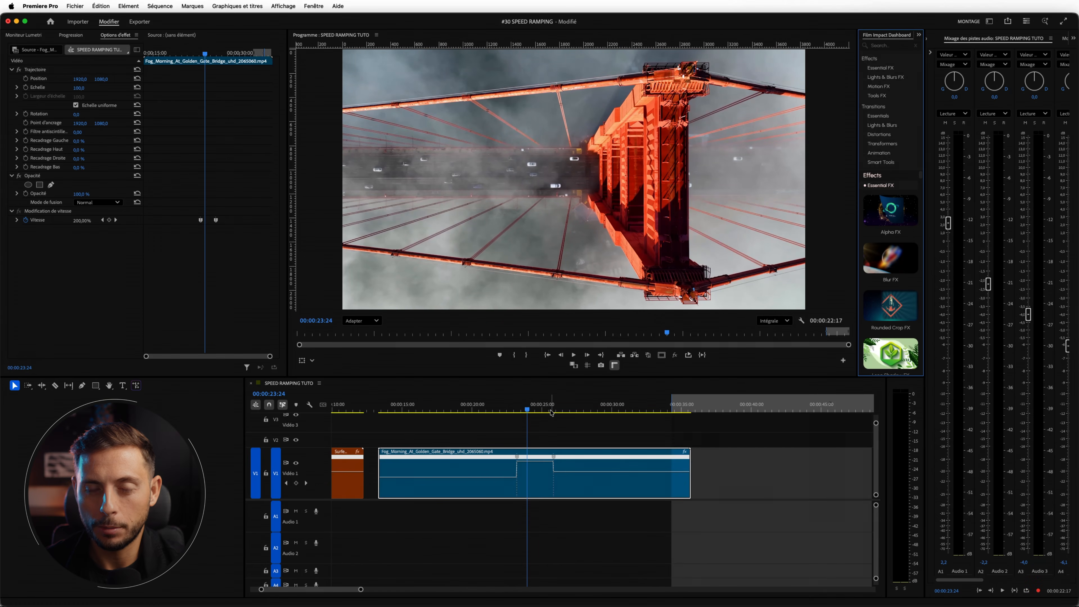
Step: Split the bridge clip's first speed keyframe into a gradual ramp starting at about 00:00:22:08 and preview the acceleration
left_click(504, 409)
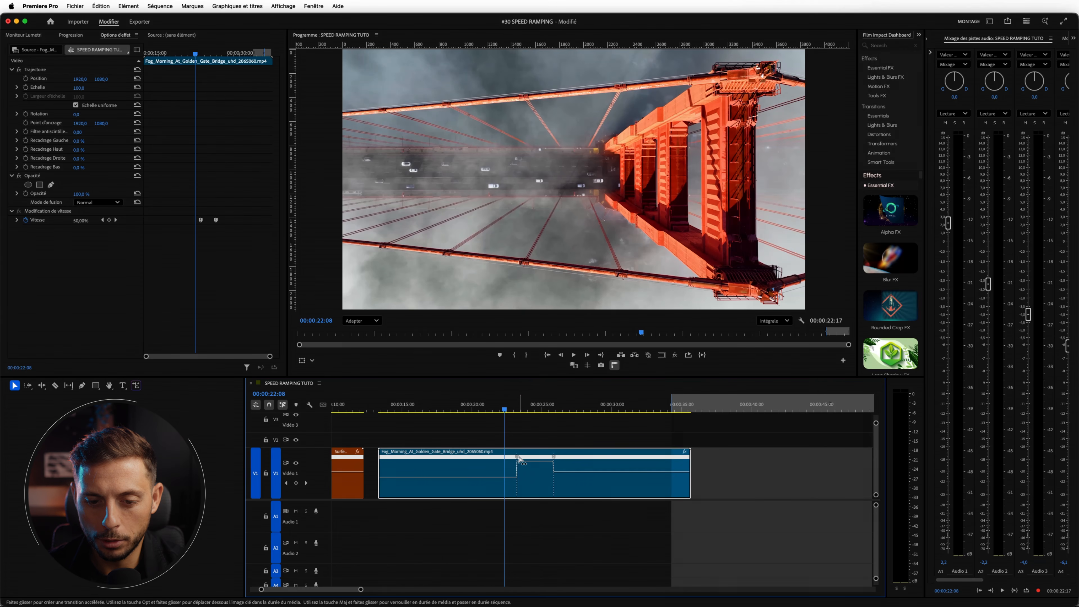
mouse_move(519, 458)
left_mouse_down()
mouse_move(537, 460)
mouse_move(520, 456)
left_mouse_up()
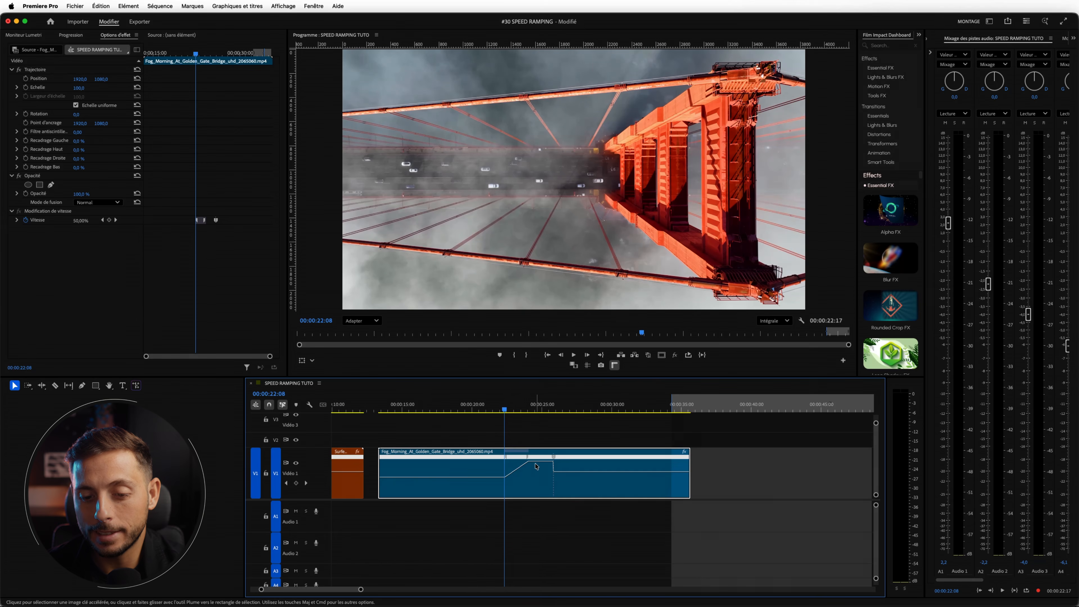
left_click(499, 409)
key("space")
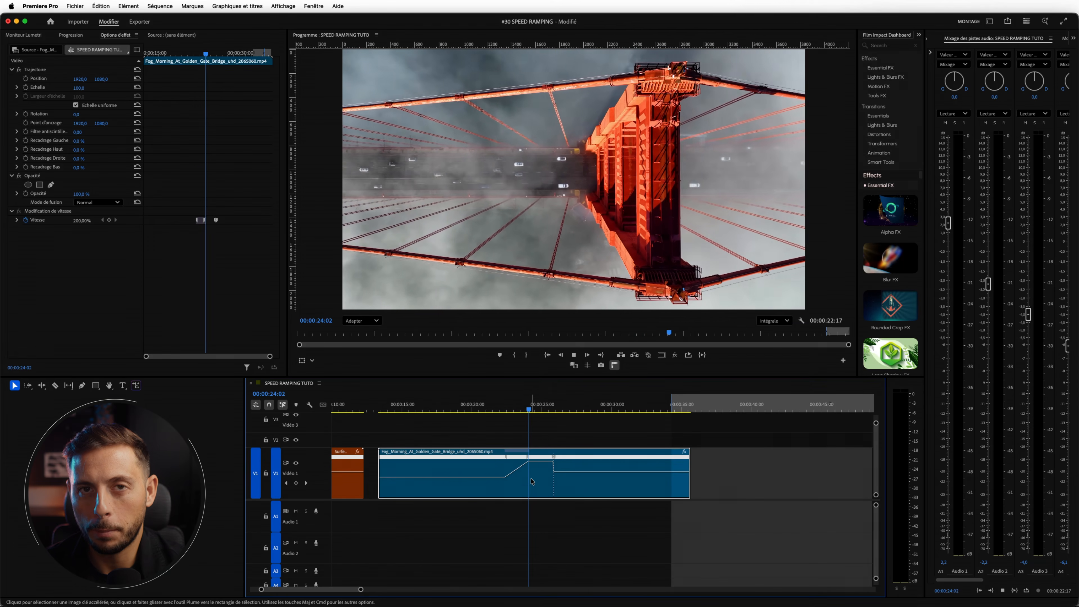
left_click(518, 410)
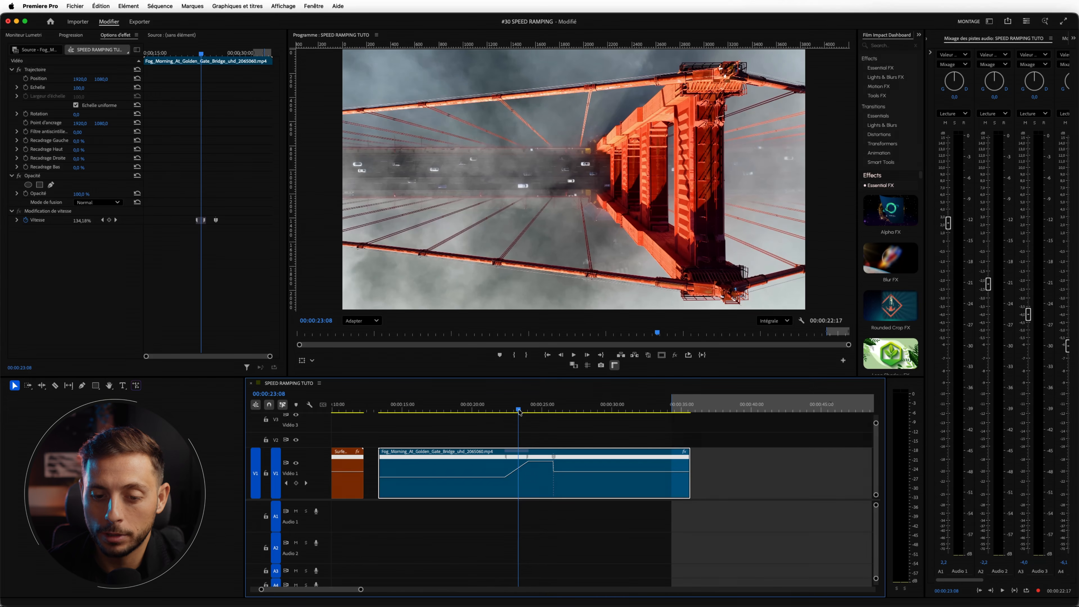
left_click(503, 410)
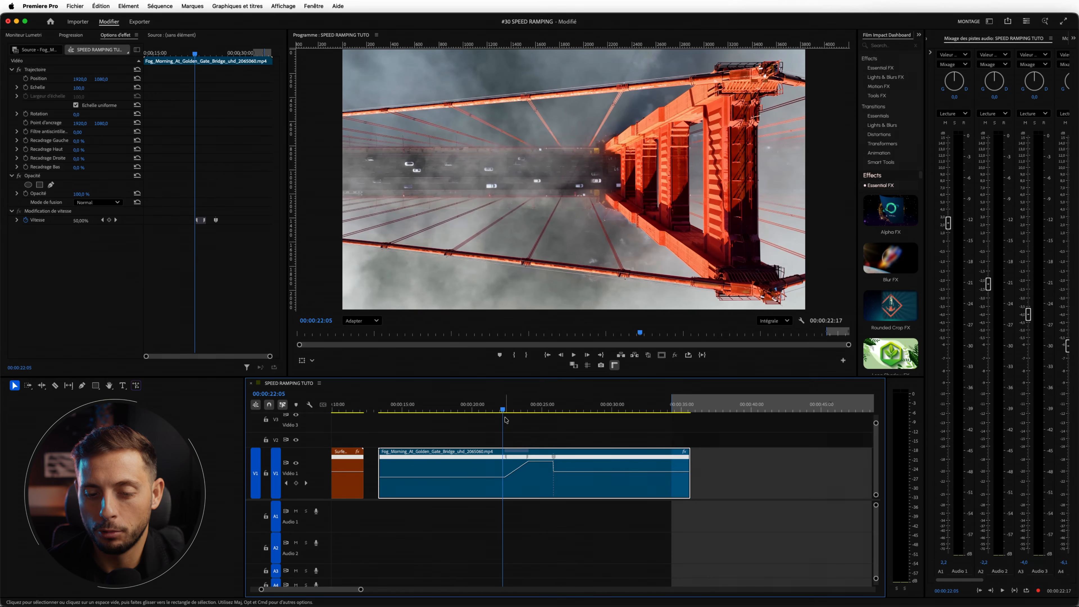
Step: Bend the first speed ramp into a smooth S-curve with its handle and play back the acceleration
left_click(516, 443)
left_click(521, 459)
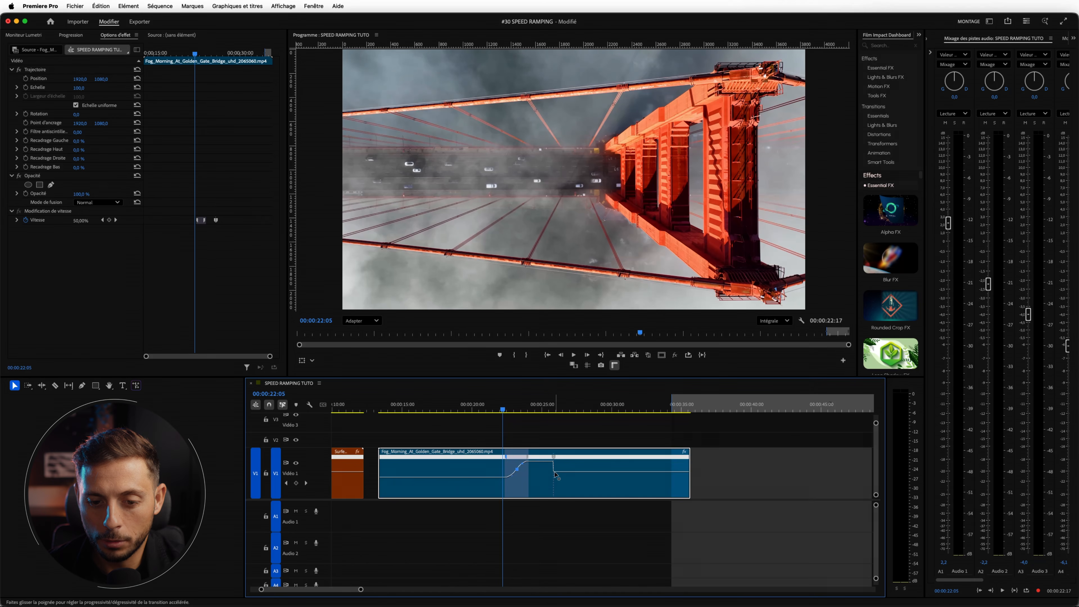
left_click_drag(588, 487, 567, 477)
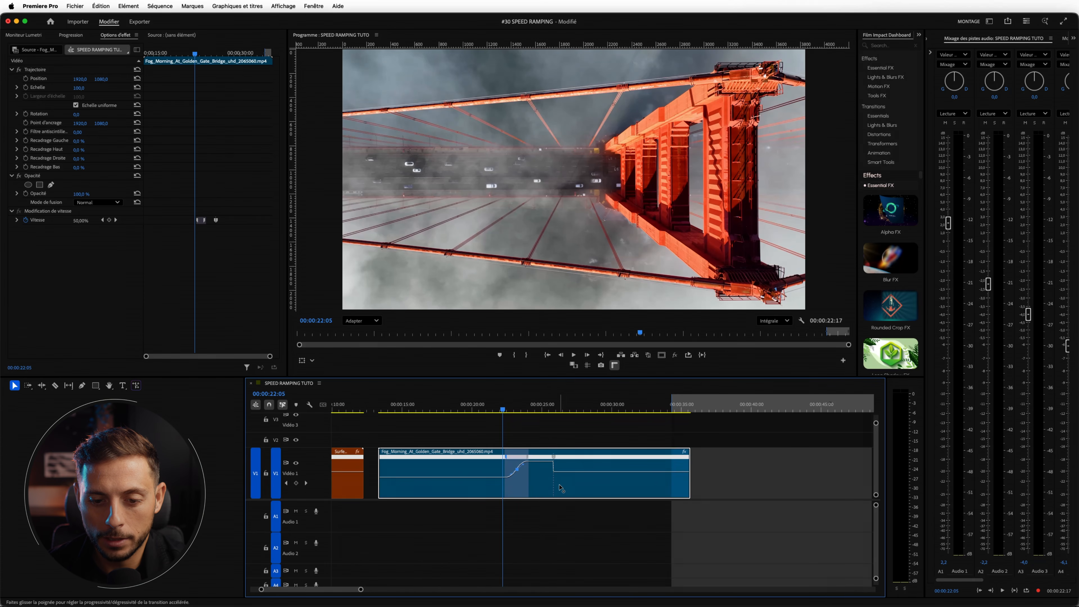
key("space")
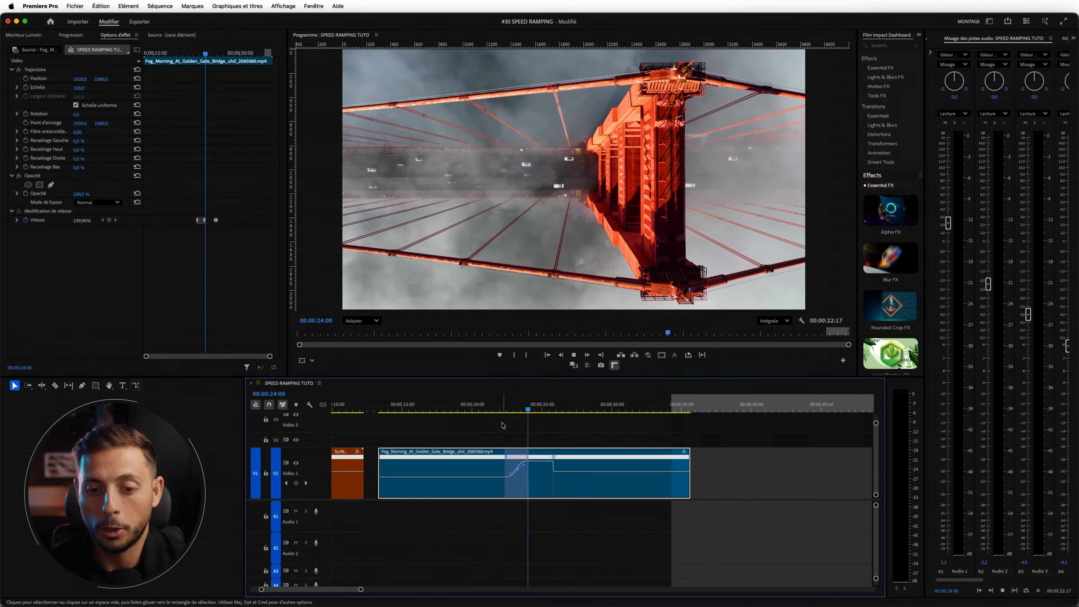
key("space")
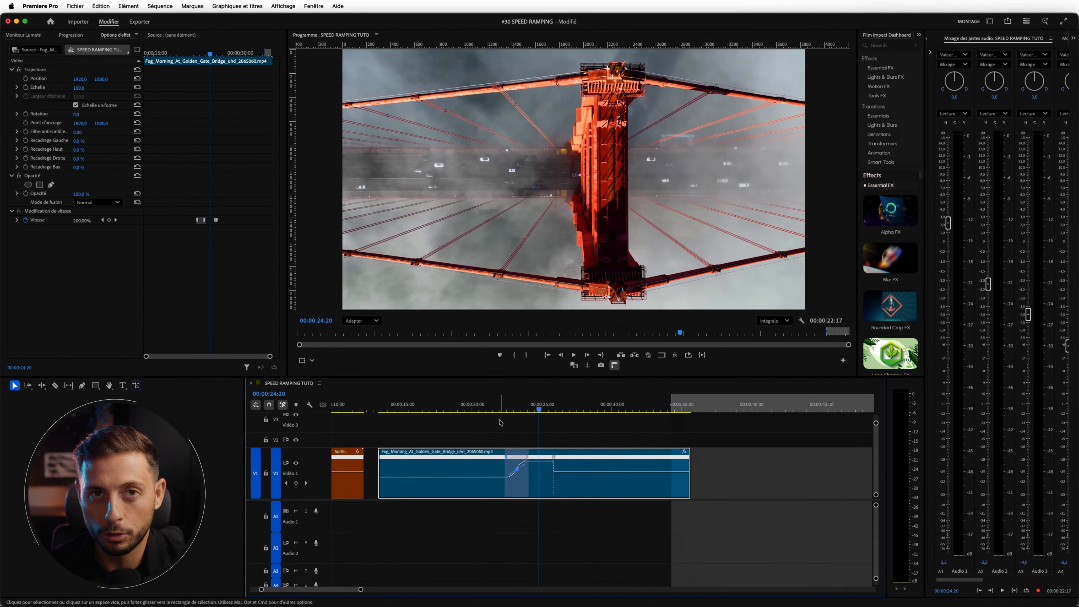
left_click(494, 408)
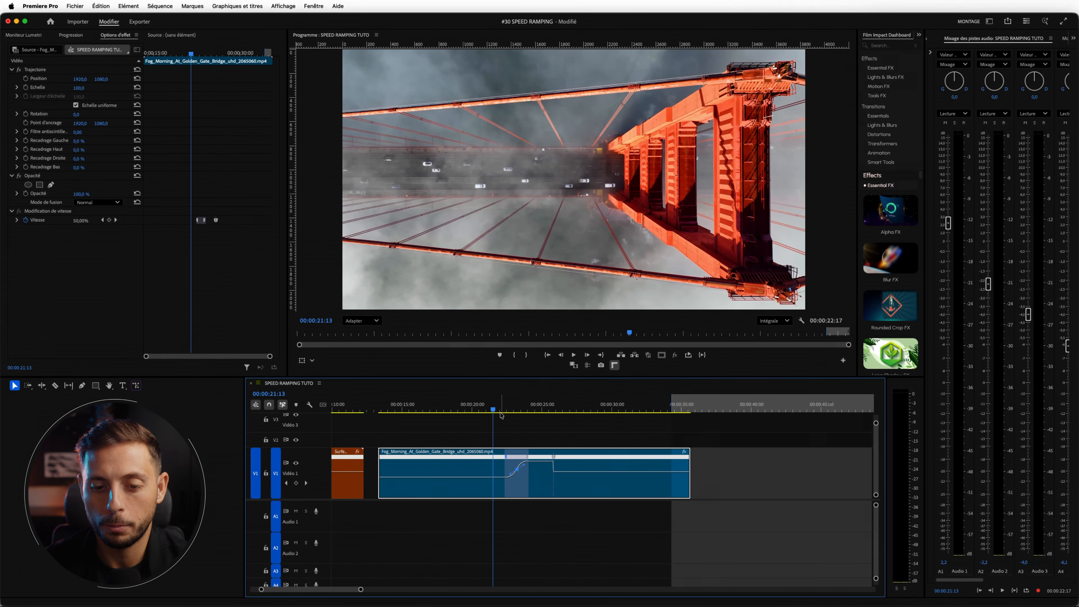
key("space")
key("space")
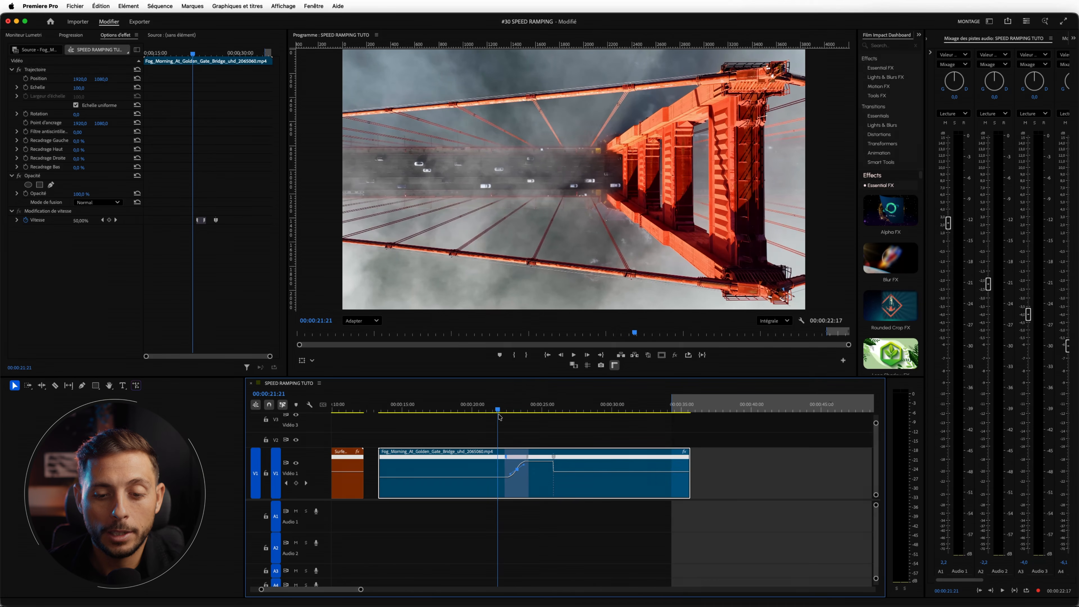
Step: Try lengthening the bridge clip's first speed ramp to about 00:00:25:22, and shorten it to a steep transition
left_click_drag(509, 459, 554, 471)
key("space")
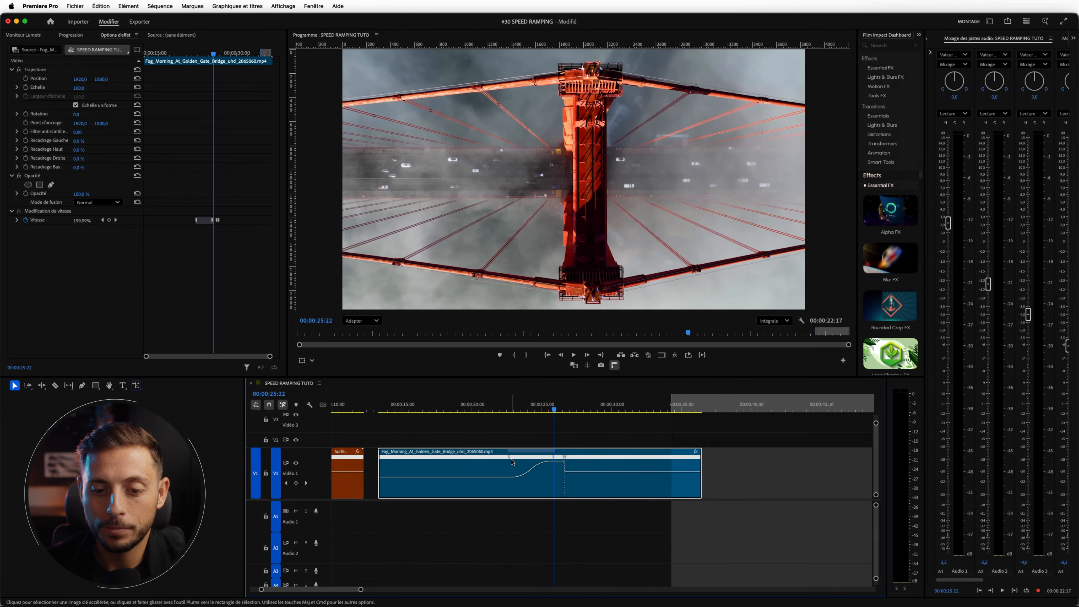
left_click_drag(551, 454, 531, 463)
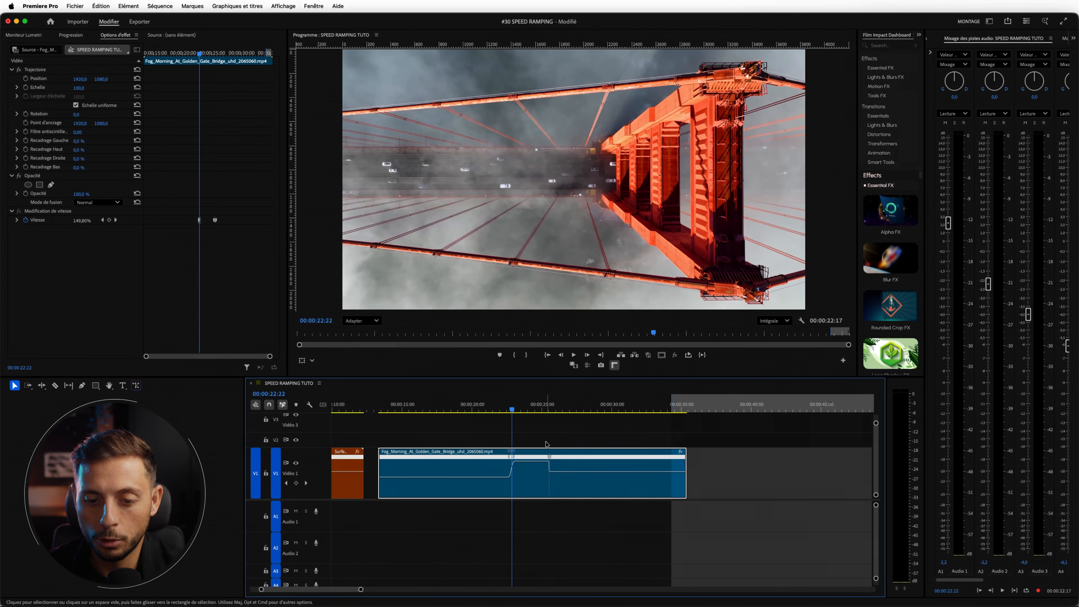
Step: Split the second speed keyframe into a smoothly curved slowdown ending at about 00:00:28:24 and preview it
left_click_drag(552, 458, 602, 472)
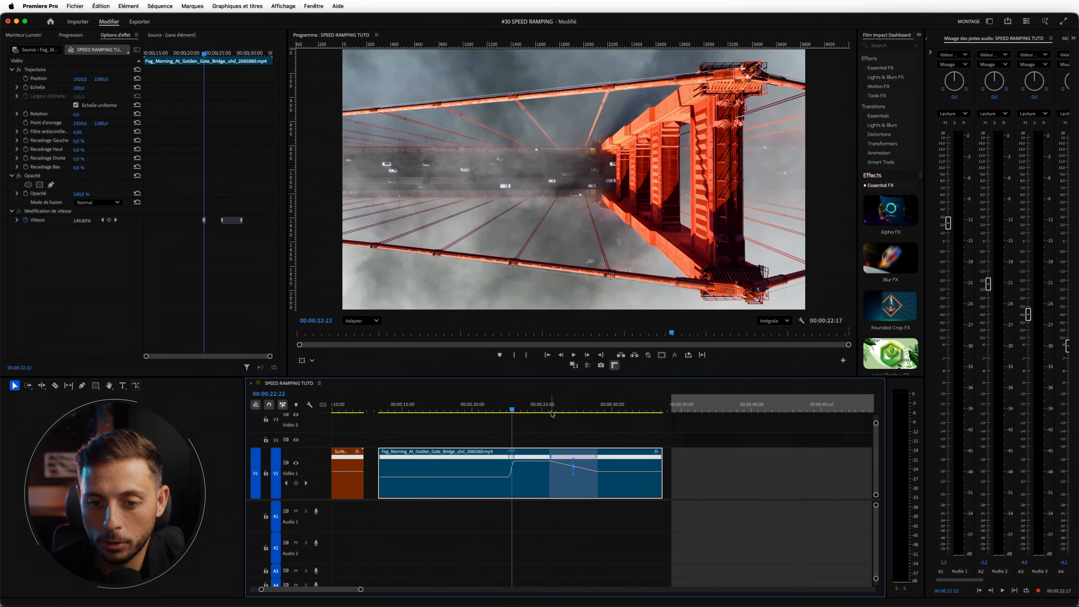
left_click(570, 410)
key("space")
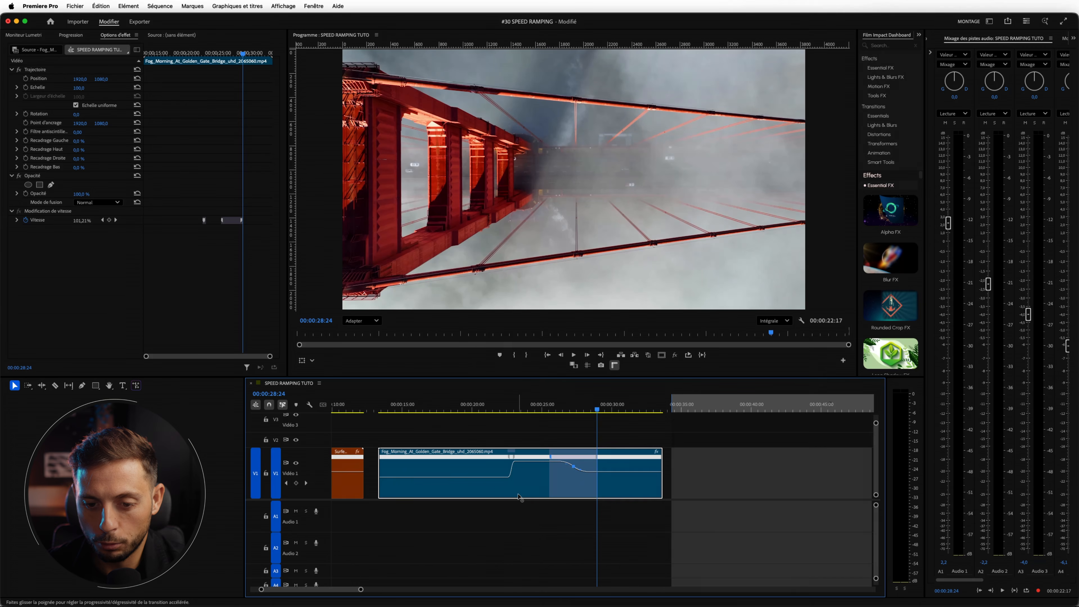
Step: Widen the bridge clip's first speed ramp to about 1 second and play back both ramps
left_click_drag(513, 457, 527, 464)
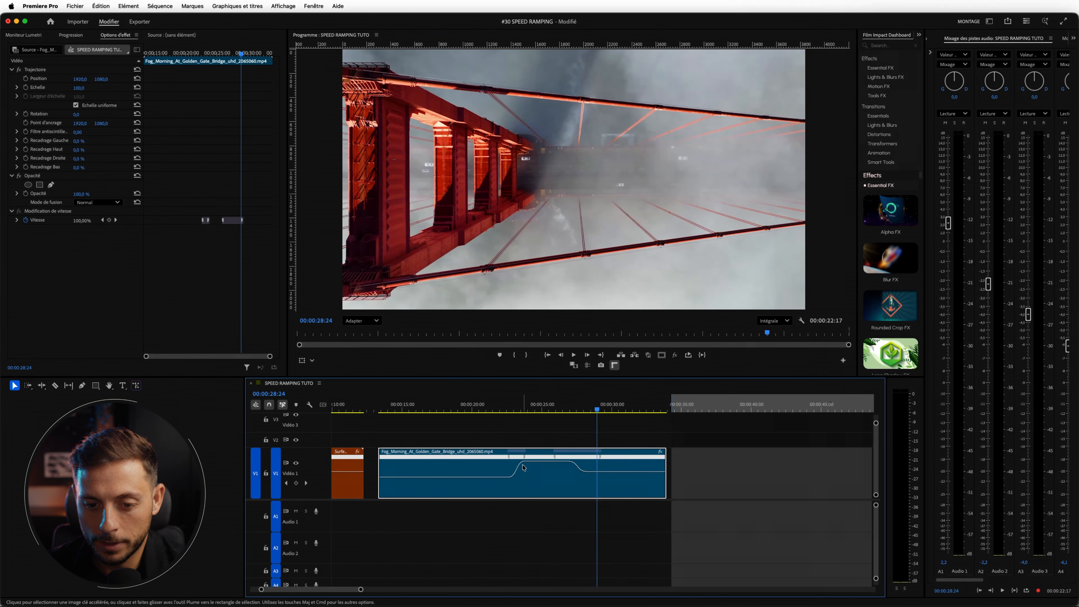
left_click(525, 467)
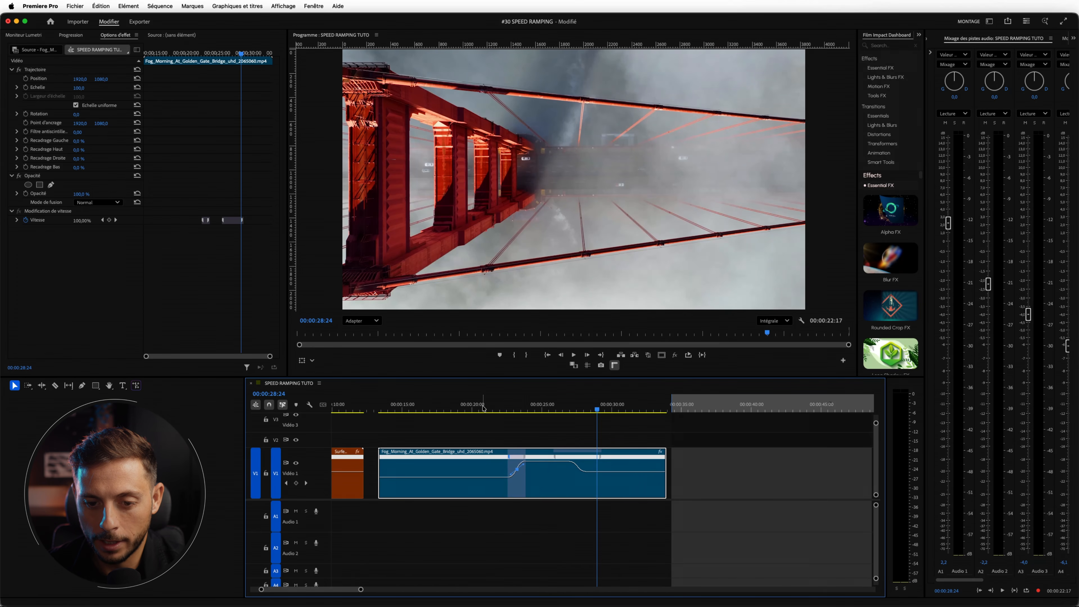
left_click(492, 409)
key("space")
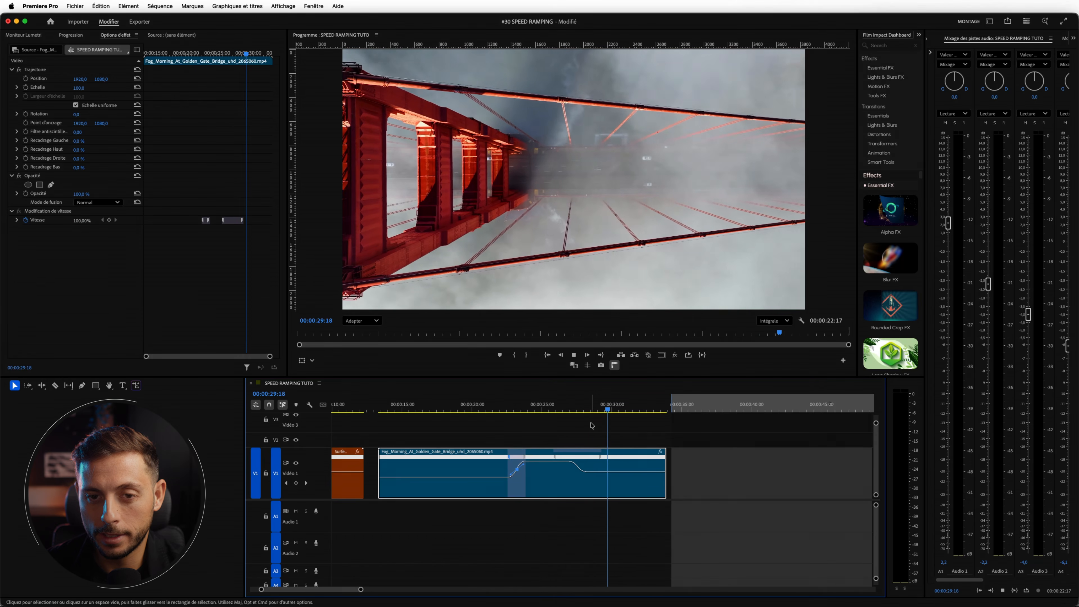
left_click(539, 408)
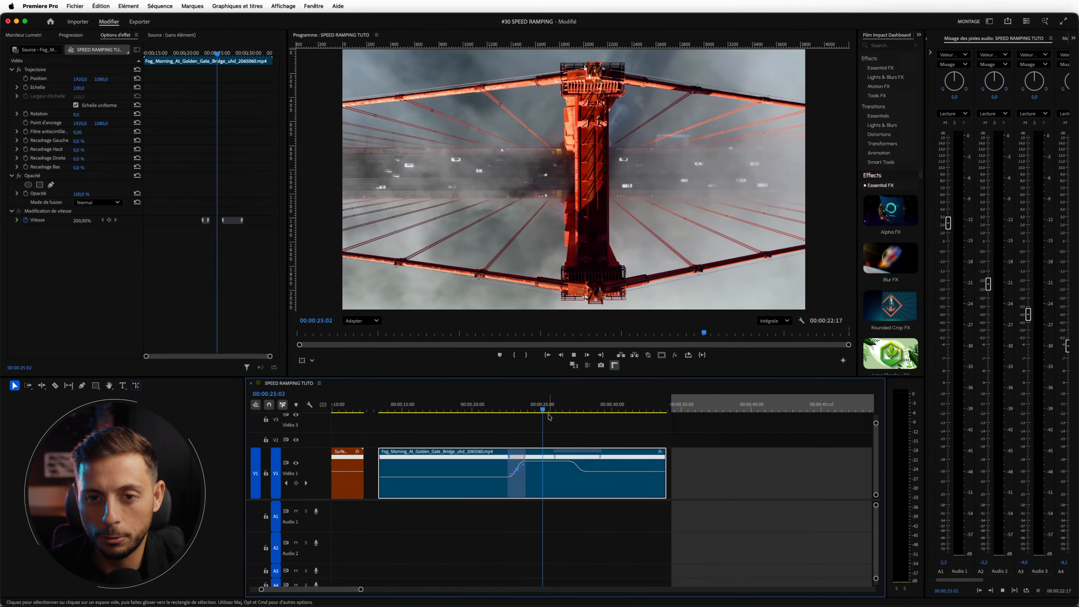
key("space")
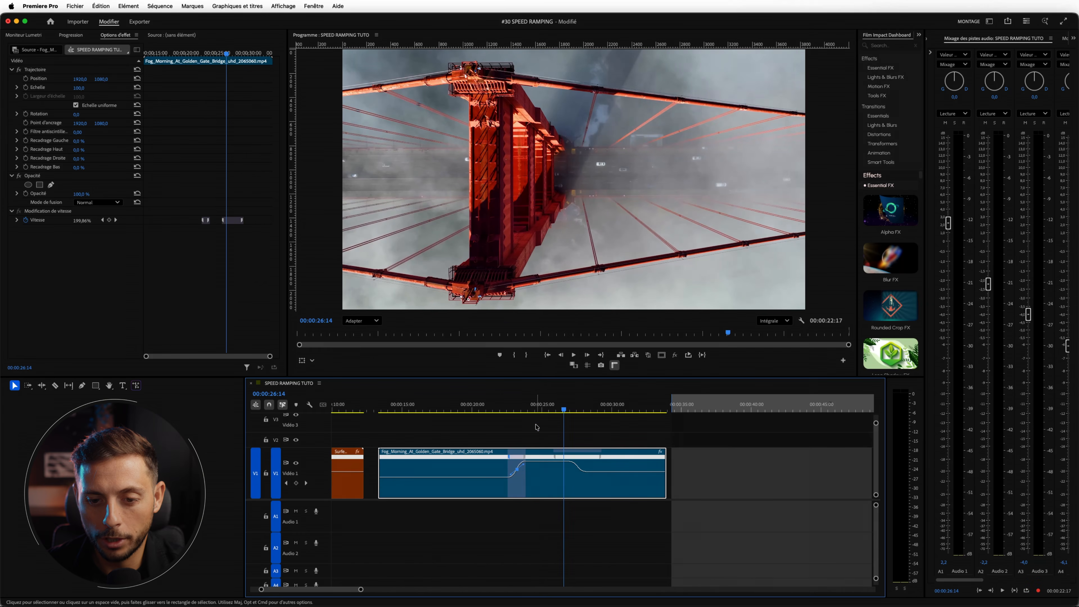
Step: Render the sequence's video previews and play back the bridge clip's complete speed ramp
left_click(508, 410)
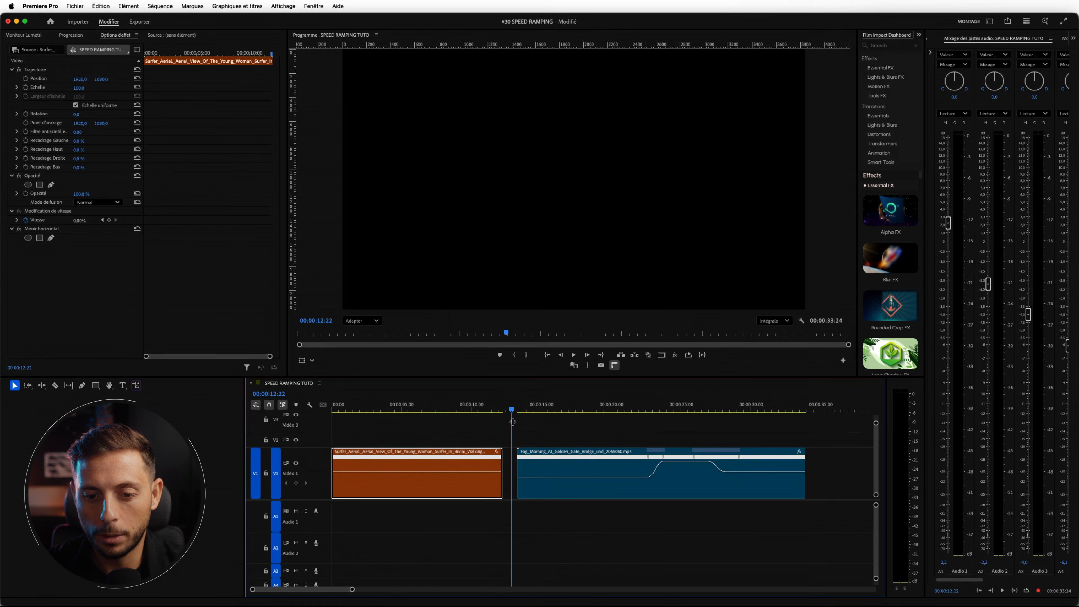
key("Return")
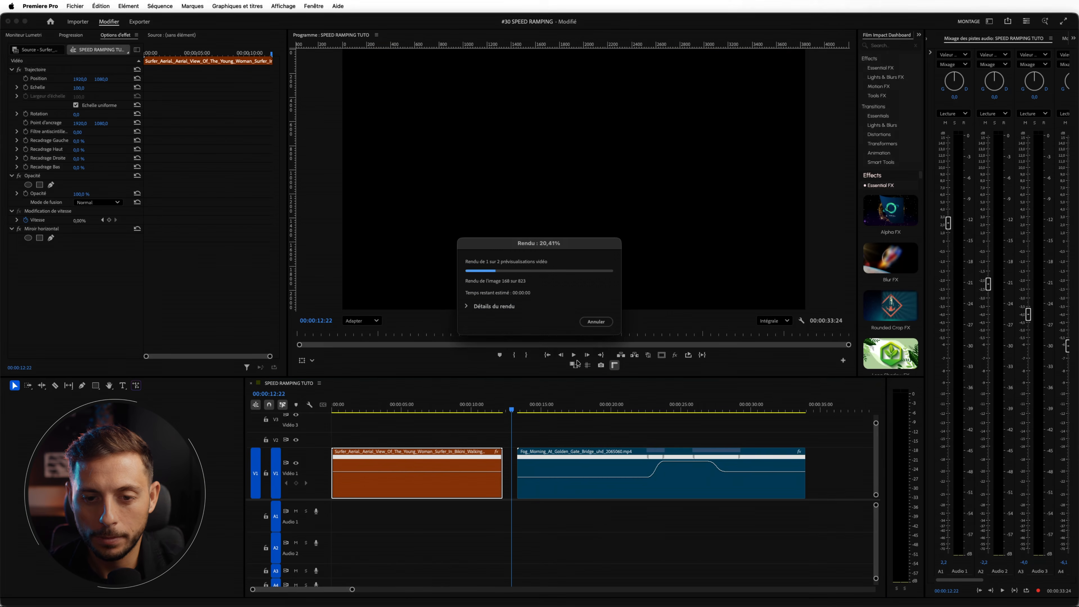
left_click(639, 410)
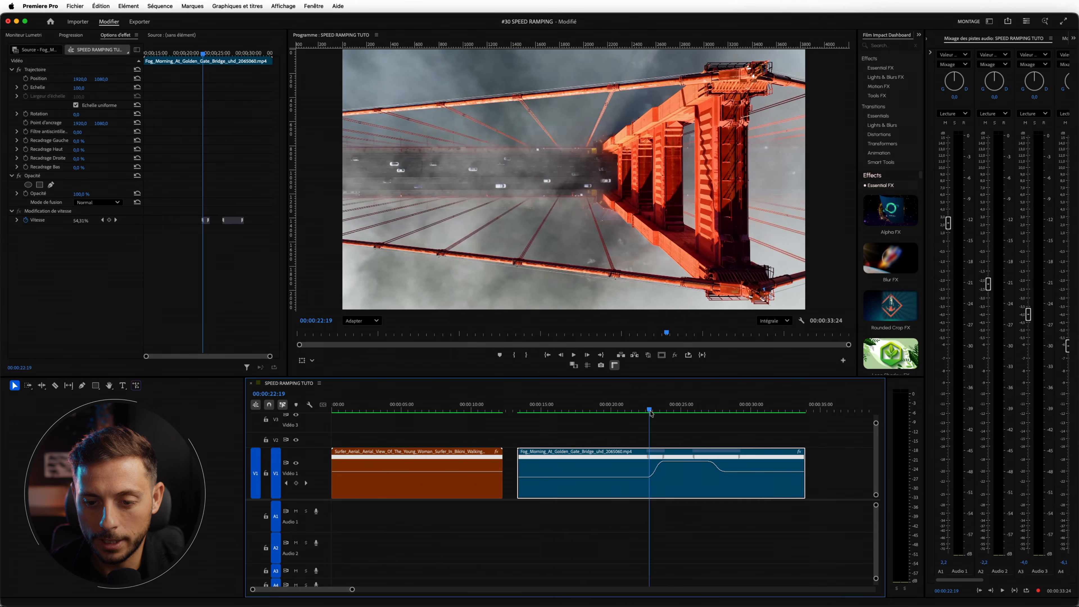
key("space")
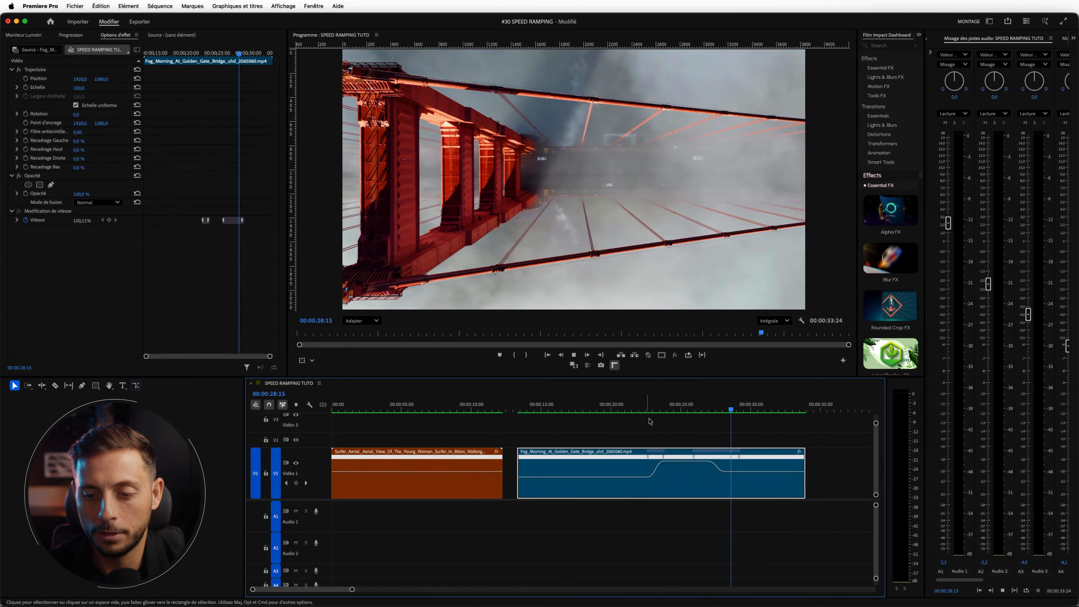
key("space")
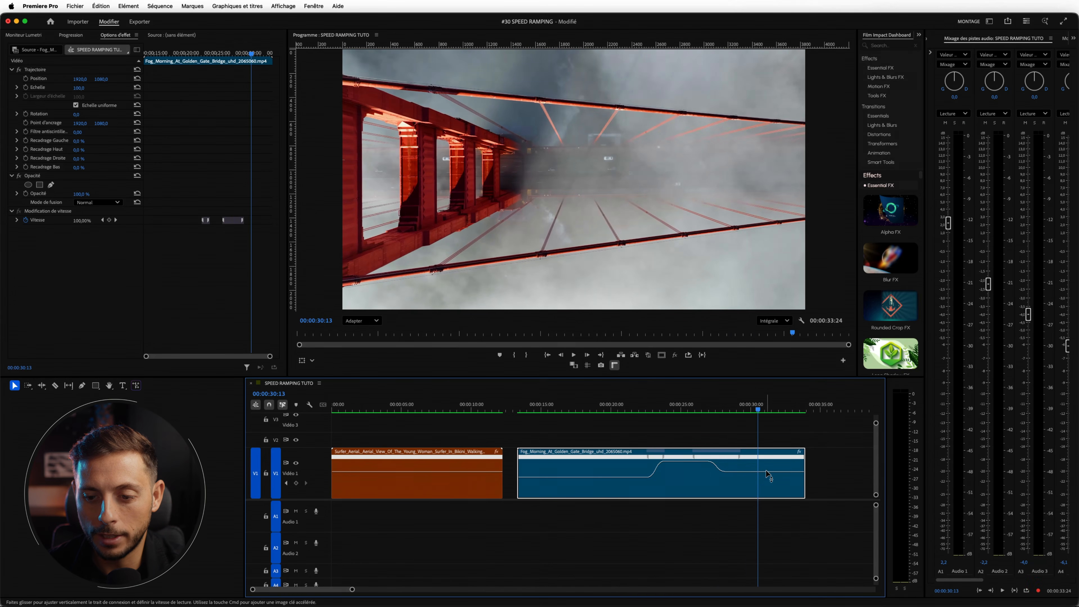
Step: Try adjusting the bridge clip's speed line after the second ramp
left_click_drag(769, 472, 770, 471)
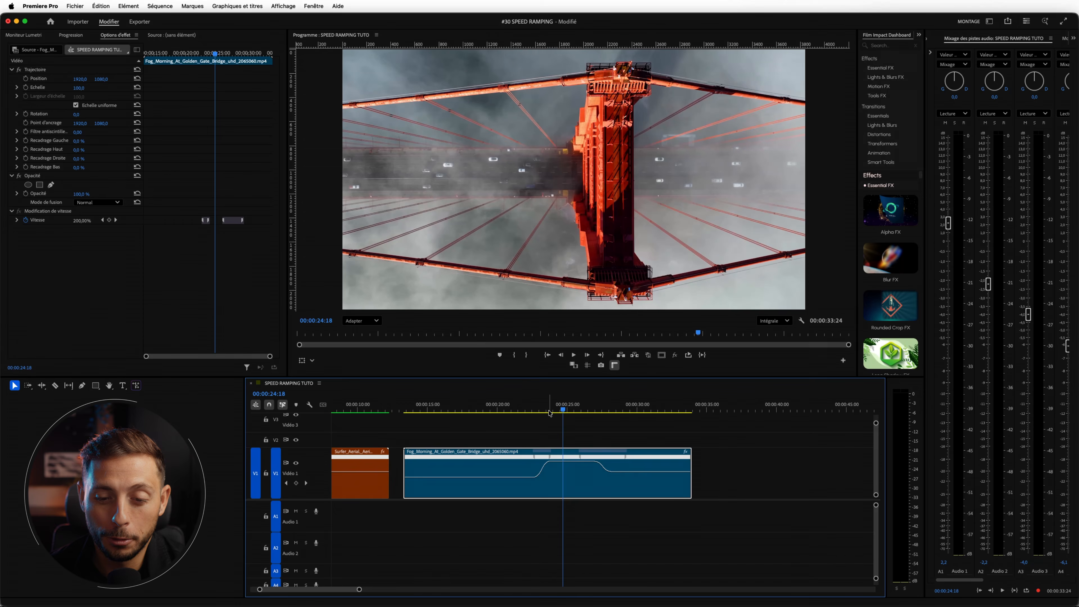
Step: Play back and scrub through the bridge clip's first speed ramp
left_click_drag(549, 413, 533, 426)
key("space")
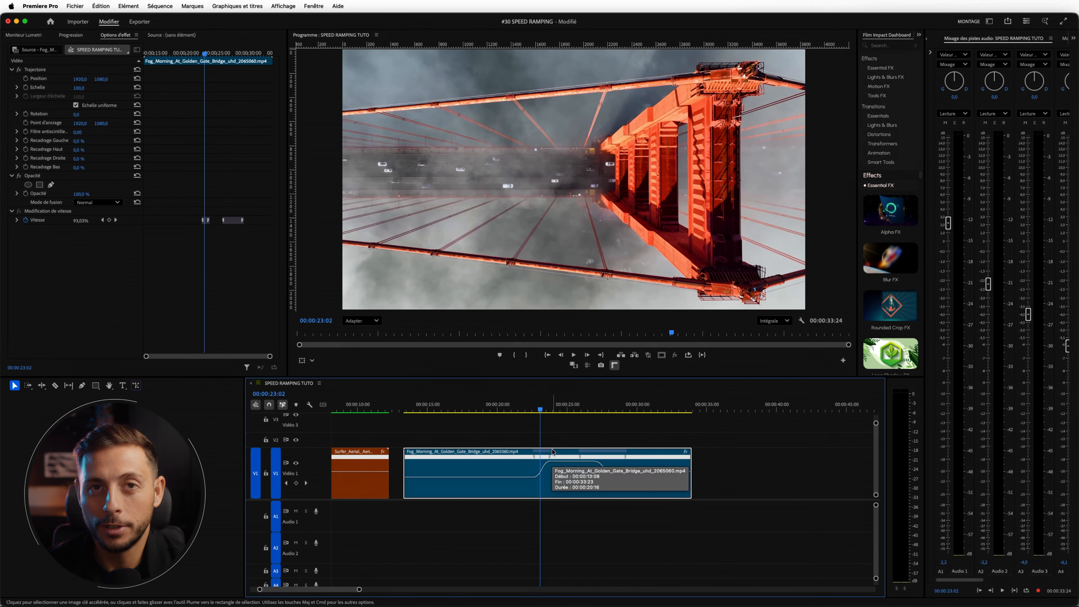
key("space")
left_click(542, 412)
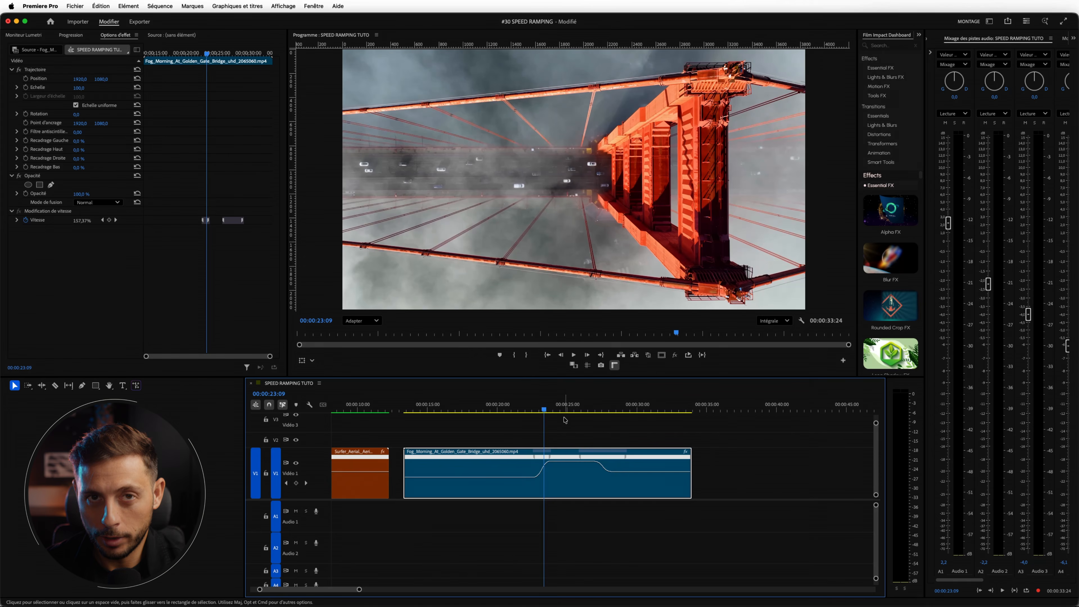
left_click_drag(553, 408, 530, 409)
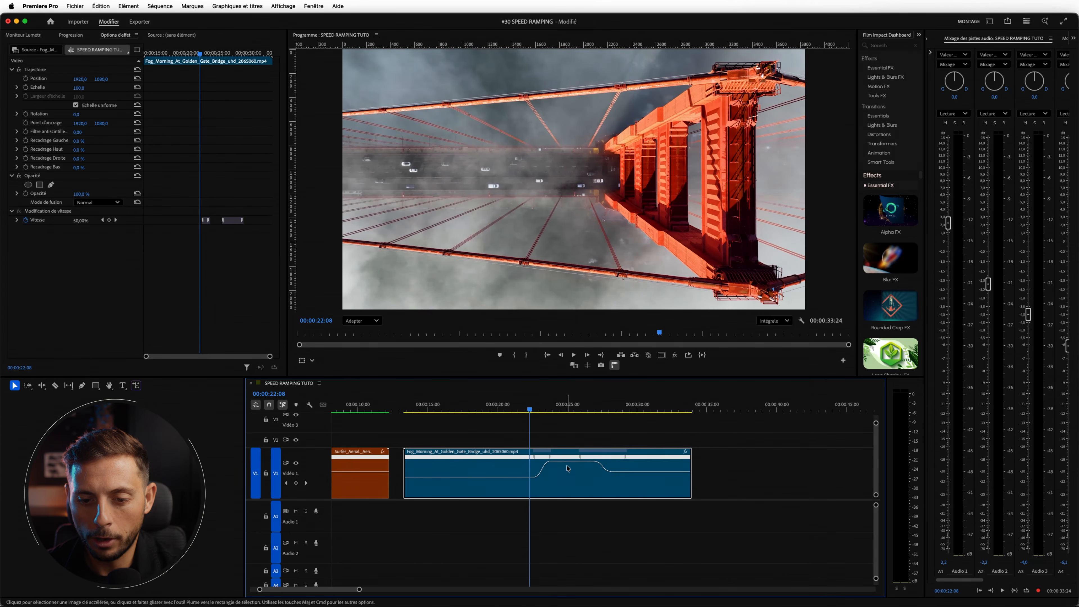
Step: Raise the speed of the bridge clip's fast section with steeper, shorter ramps and preview the first ramp
mouse_move(579, 461)
left_mouse_down()
mouse_move(609, 458)
mouse_move(574, 458)
left_mouse_up()
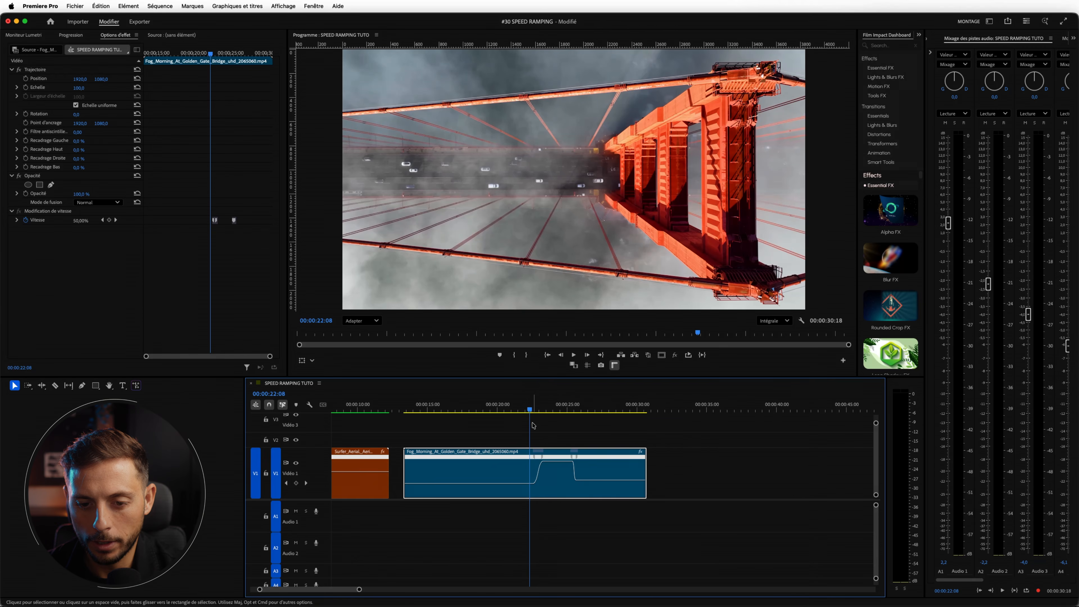
left_click(531, 411)
left_click_drag(531, 411, 530, 423)
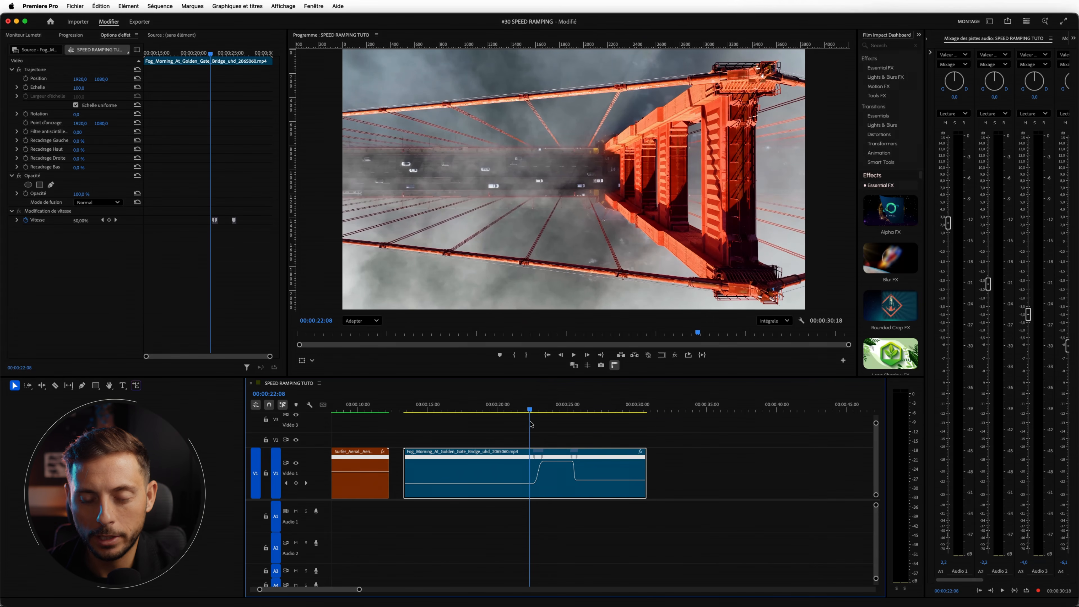
left_click_drag(531, 423, 529, 411)
key("space")
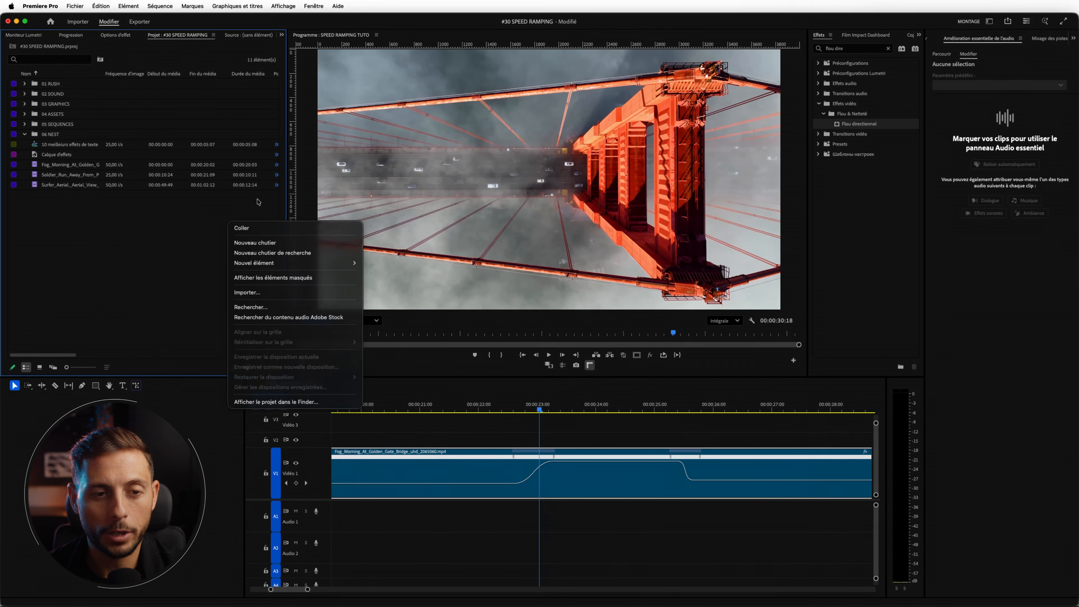
Step: Create a new adjustment layer at 3840 × 2160, 25 fps, with square pixels
left_click(258, 202)
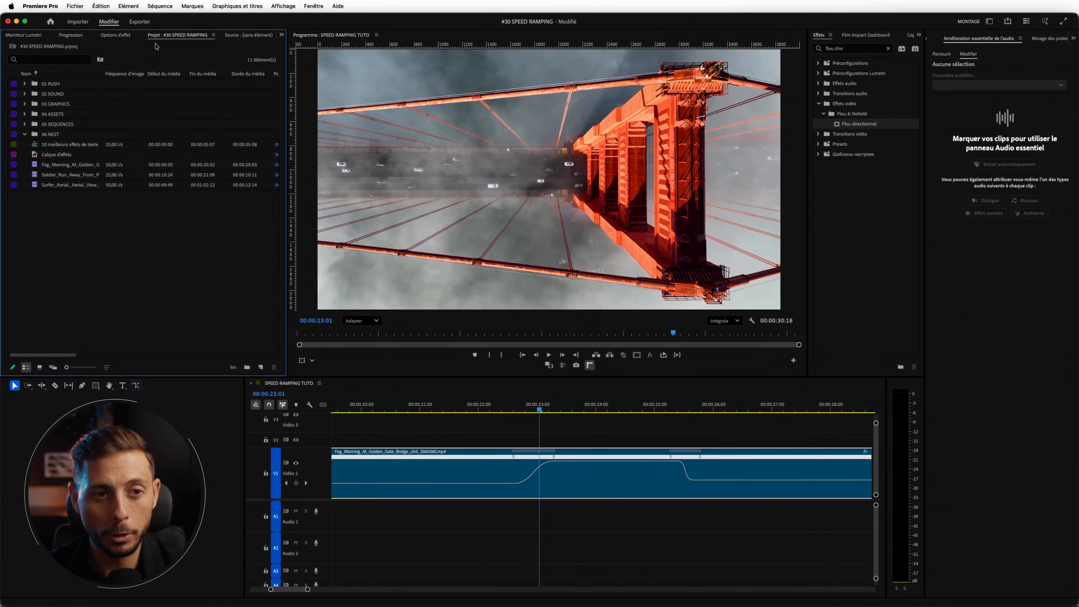
right_click(265, 202)
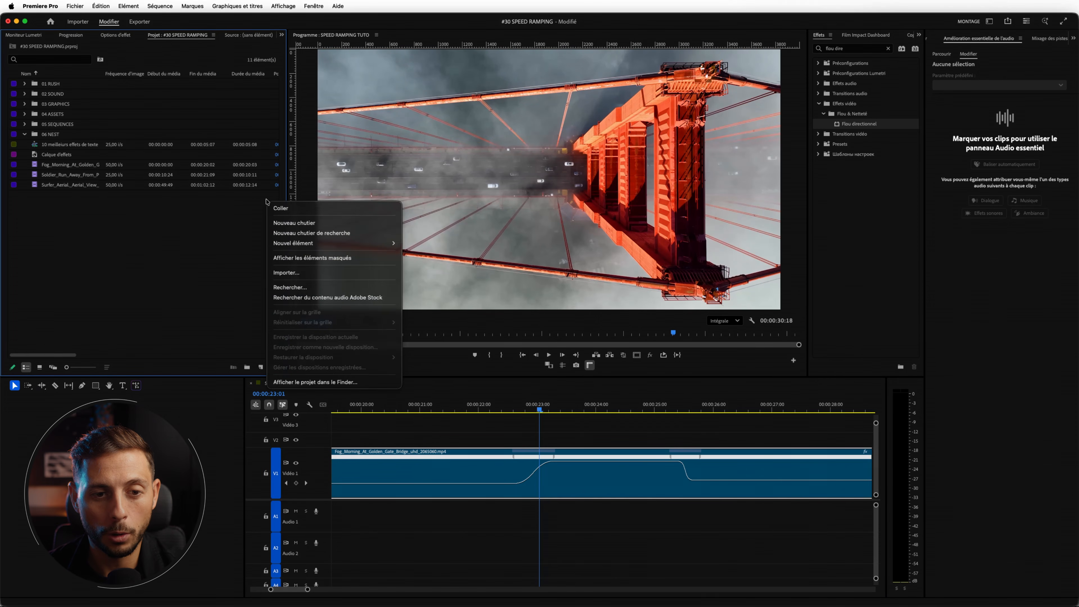
mouse_move(361, 242)
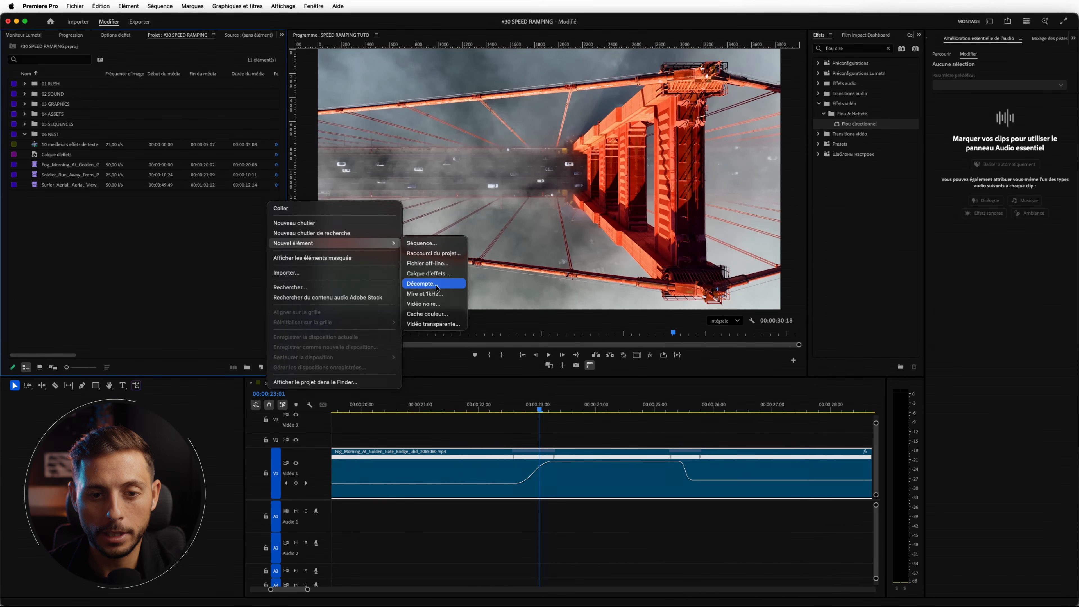
left_click(428, 273)
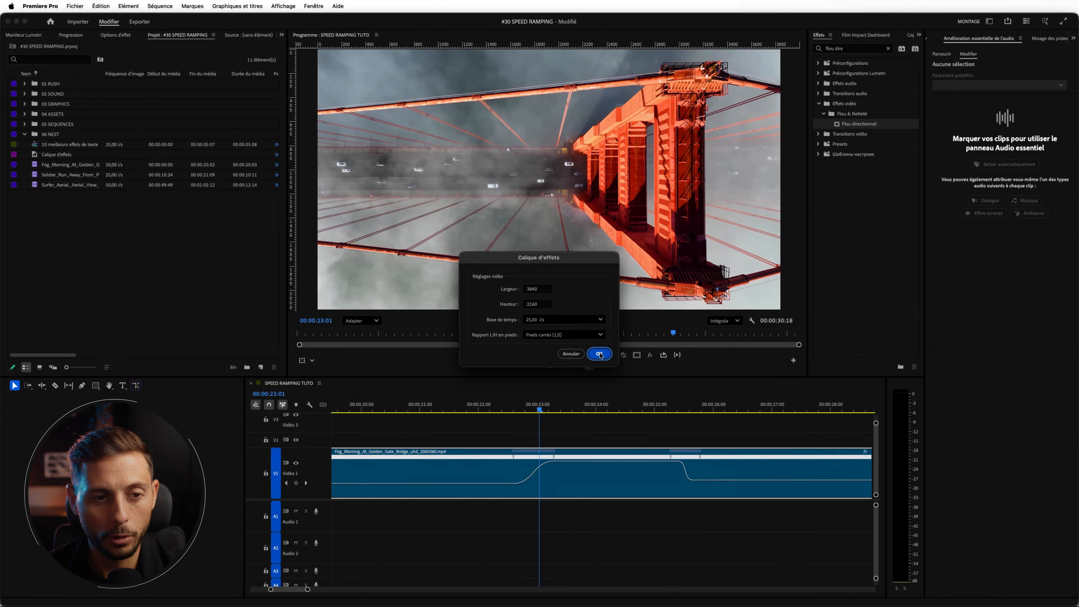
left_click(599, 354)
Step: Shorten the bridge clip's fast section further and lay the adjustment layer over it on track V2, from about 00:00:22:11 to 00:00:24:00
left_click_drag(81, 166, 696, 443)
left_click_drag(522, 410, 596, 459)
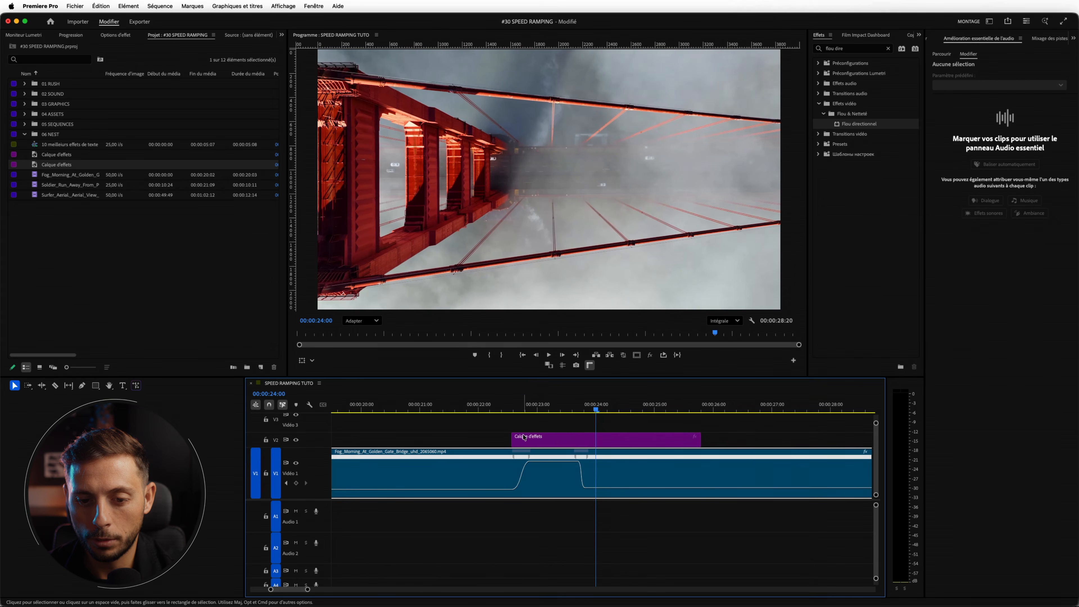
left_click_drag(535, 445, 526, 446)
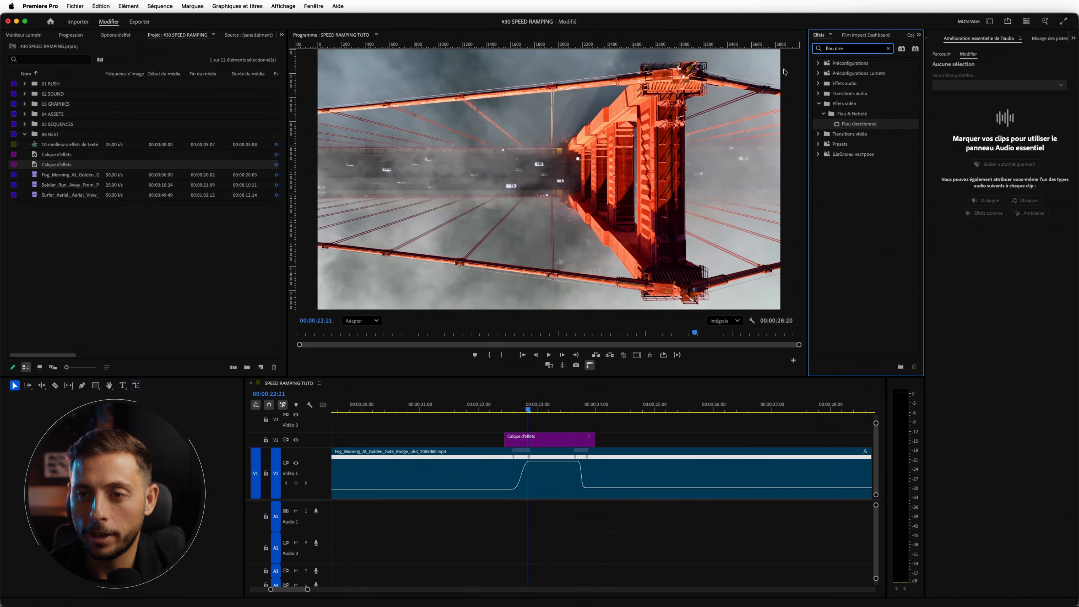
Step: Apply the Directional Blur (Flou directionnel) effect to the adjustment layer and set its distance to 17
left_click_drag(861, 128, 549, 440)
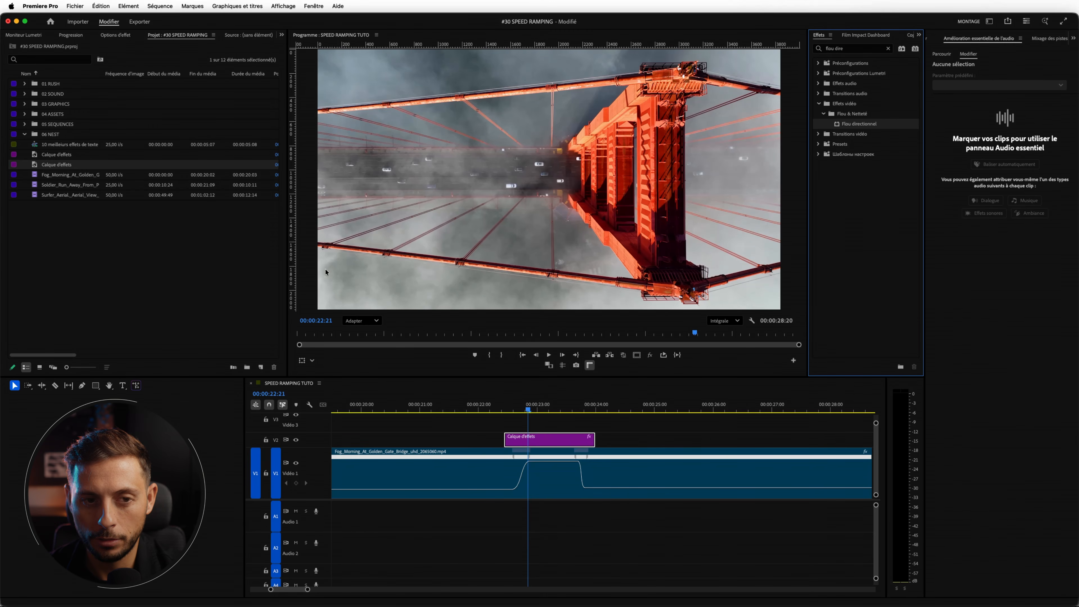
key("shift+5")
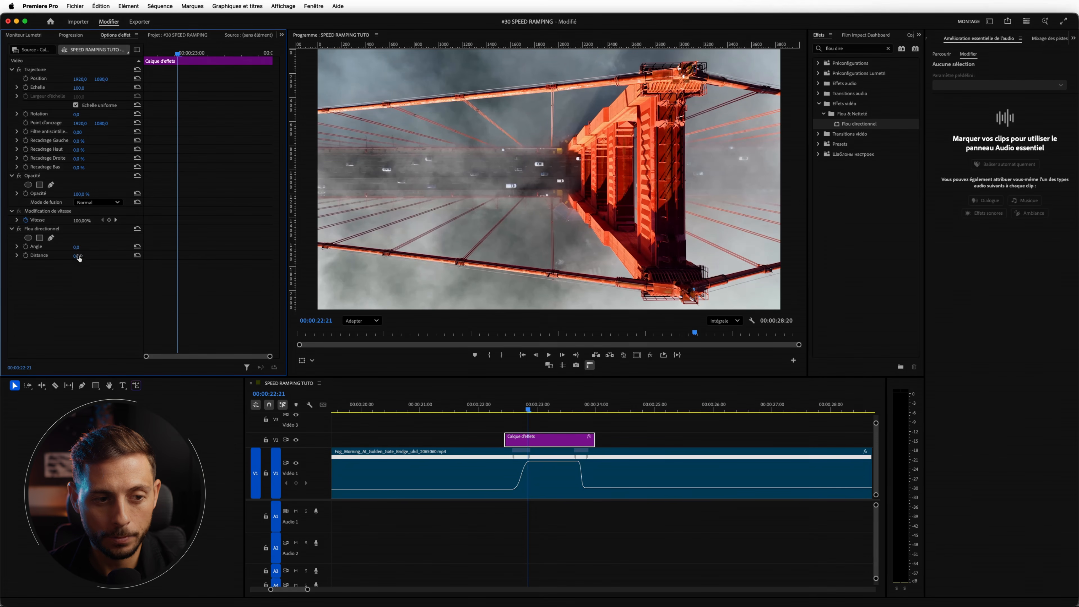
left_click_drag(76, 256, 84, 256)
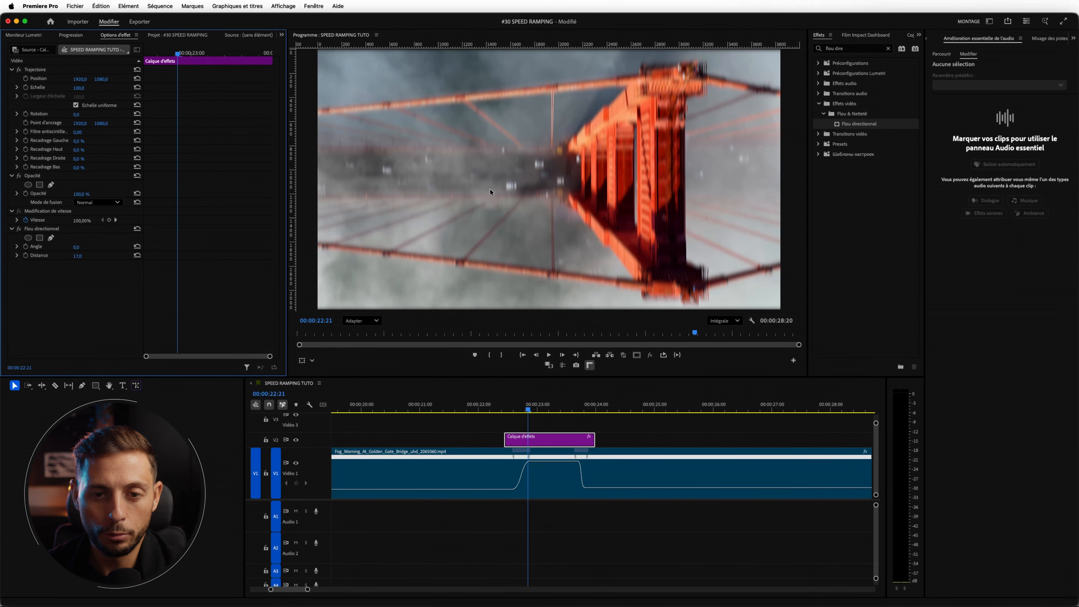
Step: Set the directional blur's angle to 90° to match the motion and its distance to 14
mouse_move(76, 247)
left_mouse_down()
mouse_move(128, 247)
mouse_move(73, 247)
left_mouse_up()
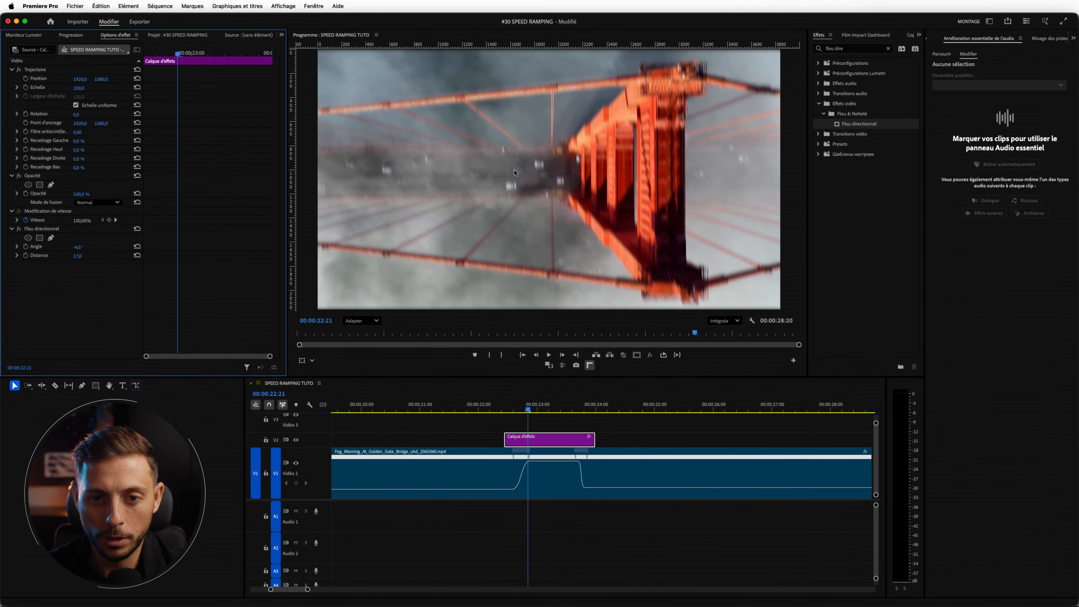
scroll(501, 182, "up", 6)
left_click_drag(79, 247, 118, 247)
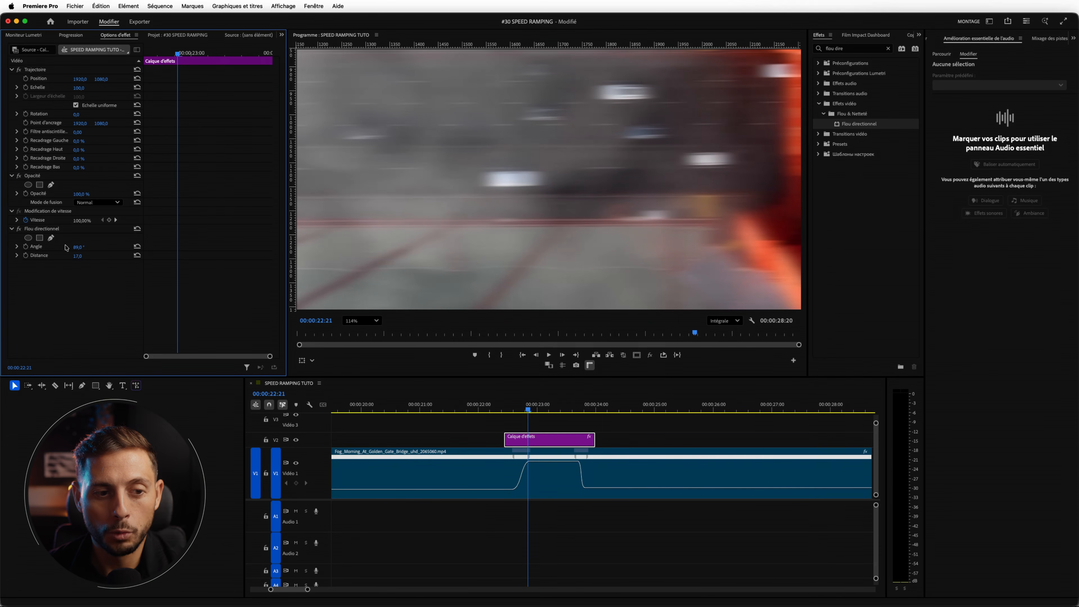
left_click(82, 248)
type("90")
key("Return")
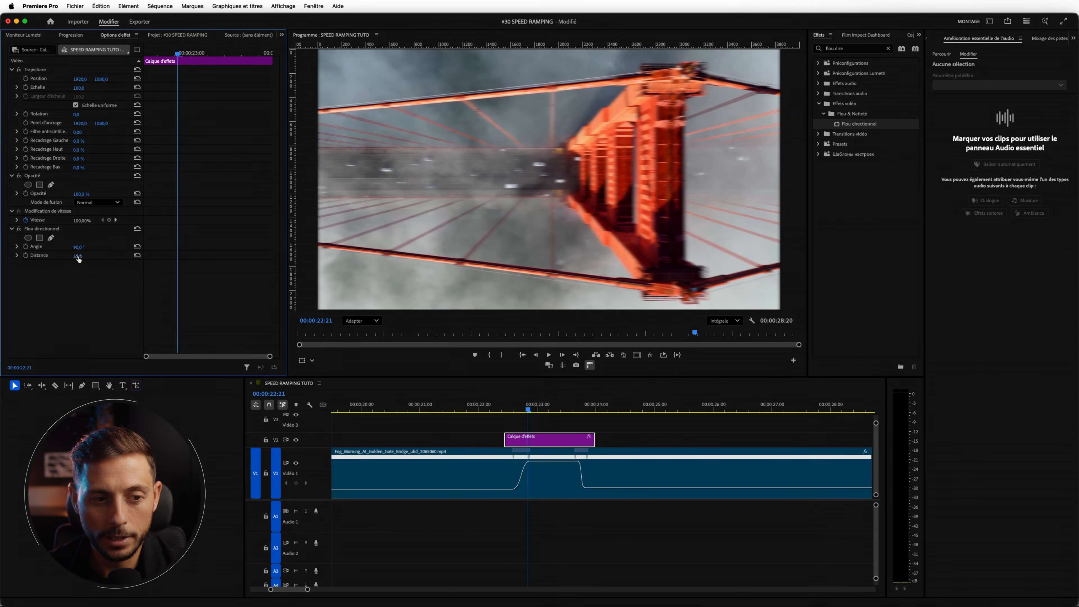
mouse_move(78, 257)
left_mouse_down()
mouse_move(94, 257)
mouse_move(84, 257)
left_mouse_up()
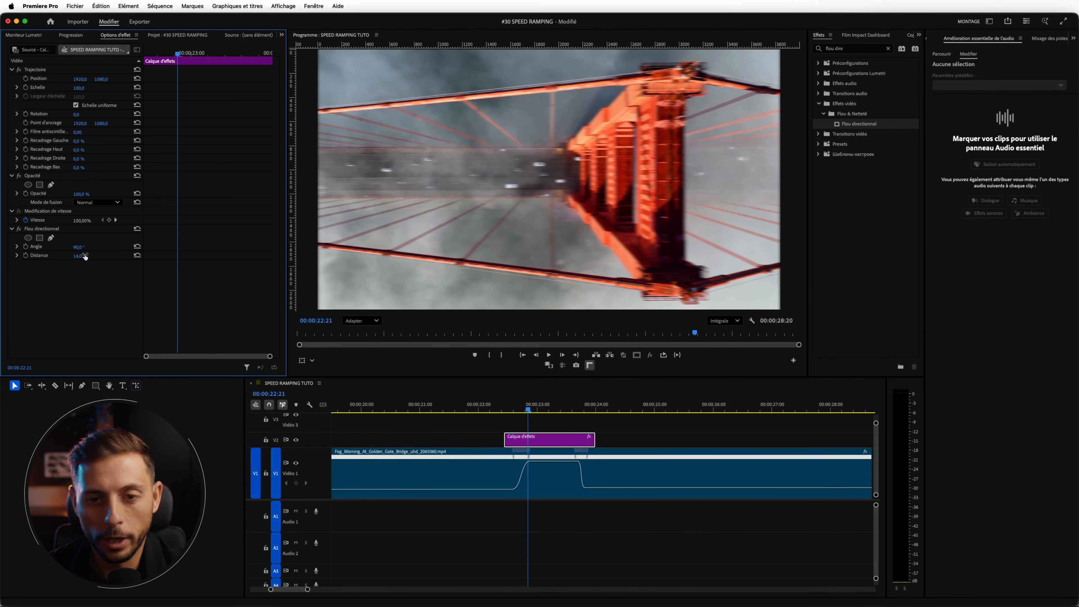
Step: Add a blur distance keyframe of 0 at the start of the first speed ramp, at 00:00:22:15
left_click_drag(476, 409, 517, 411)
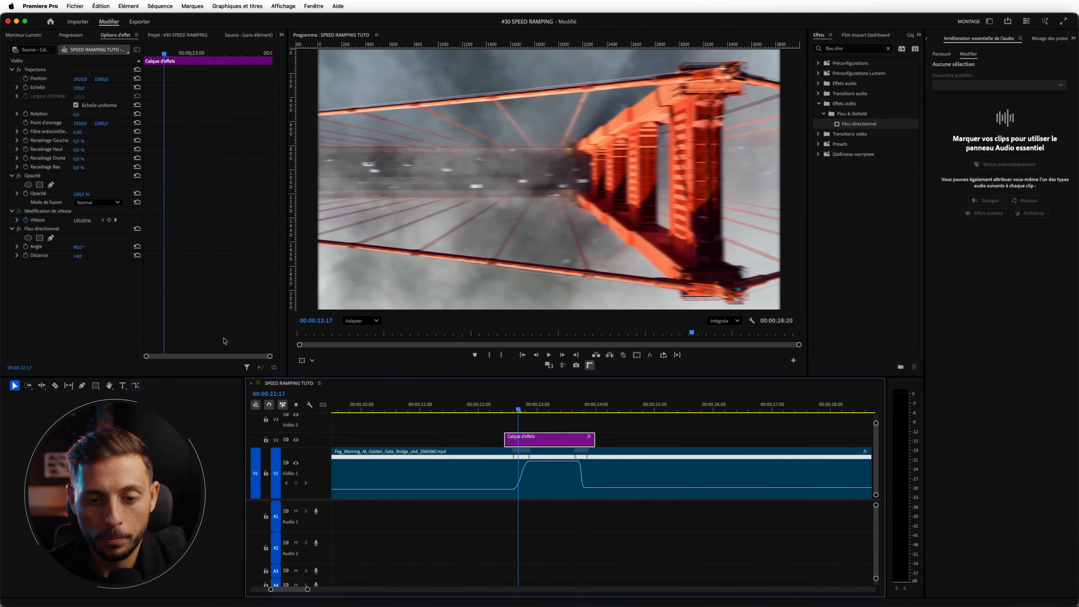
left_click(514, 411)
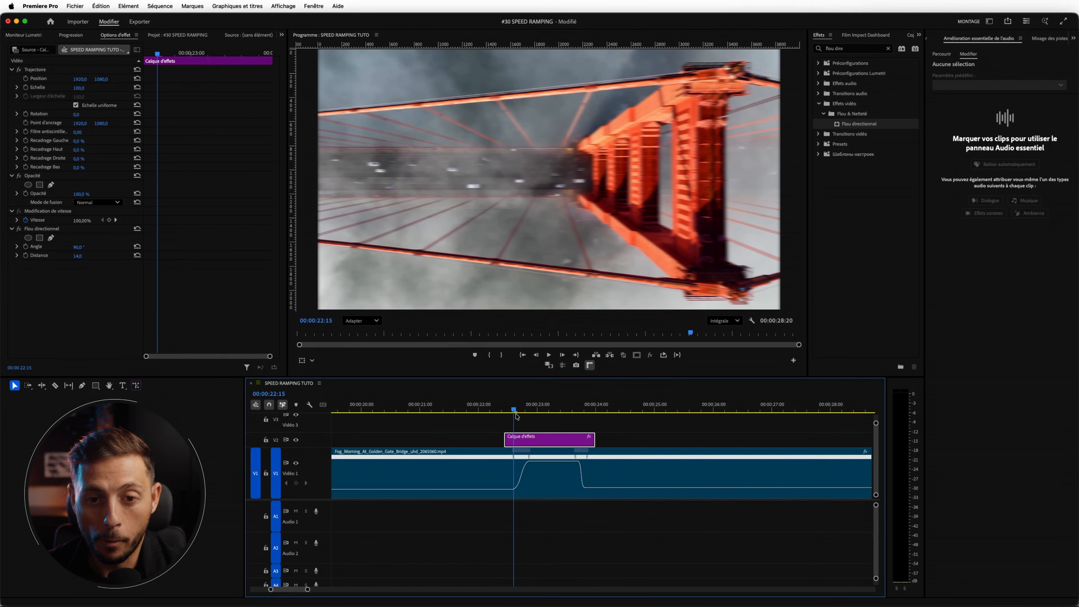
key("Left")
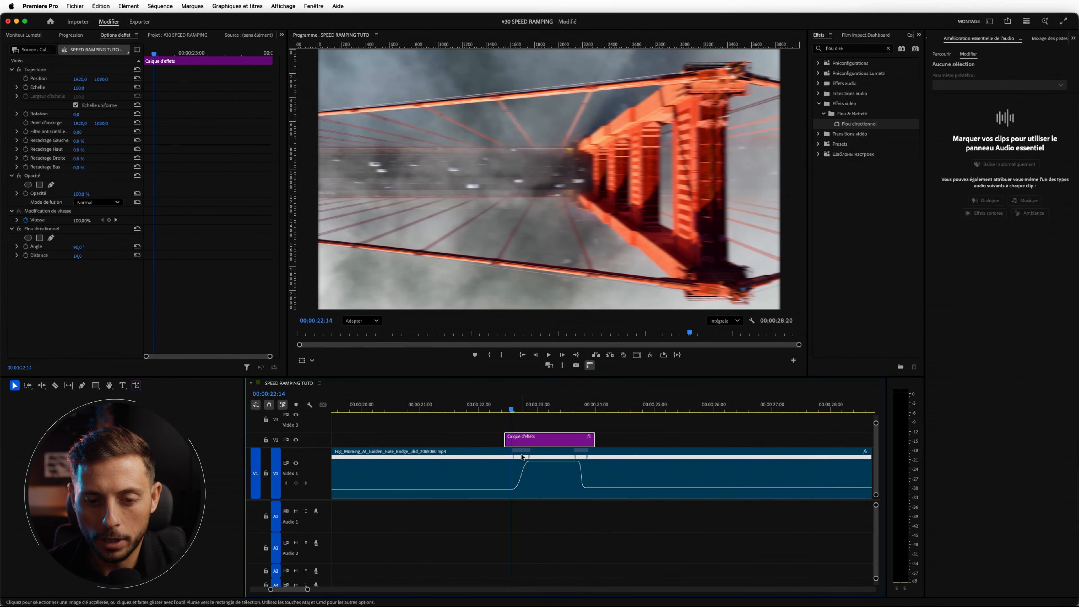
left_click_drag(307, 589, 291, 591)
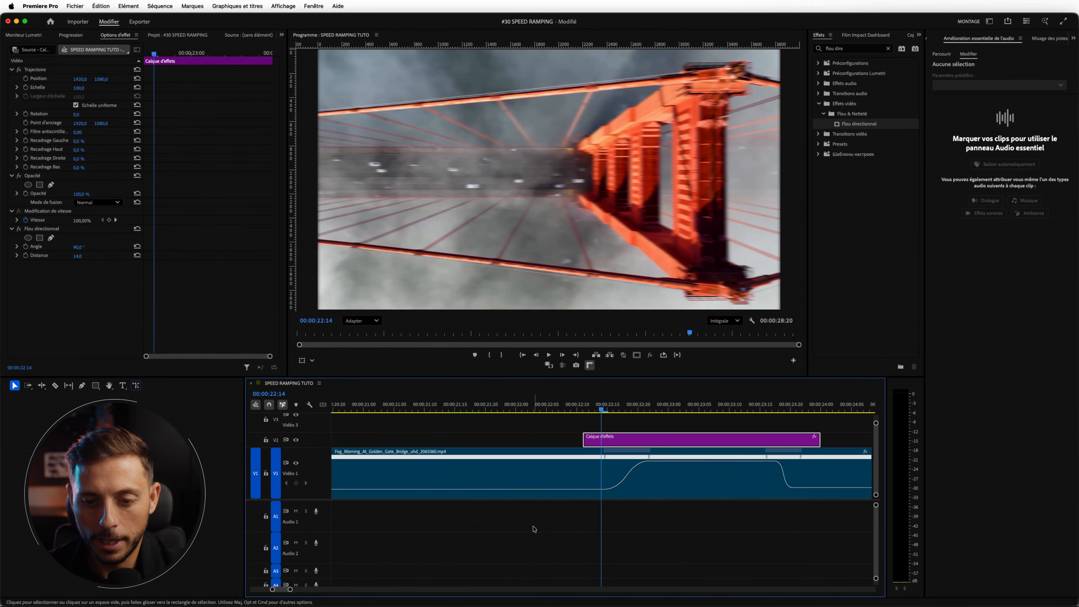
scroll(664, 500, "right", 5)
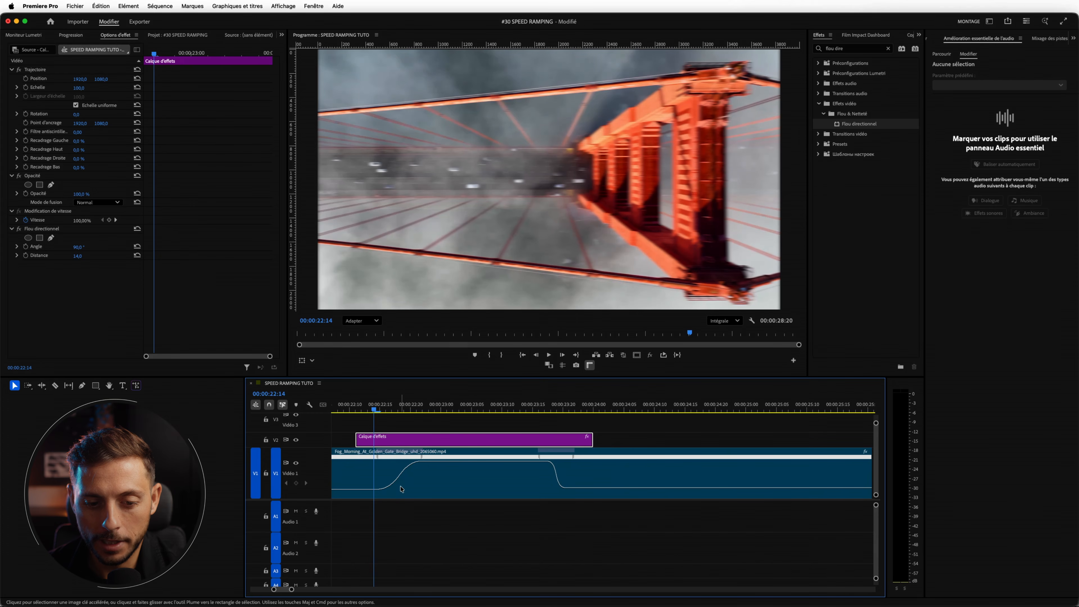
mouse_move(374, 411)
left_mouse_down()
mouse_move(417, 410)
mouse_move(380, 410)
left_mouse_up()
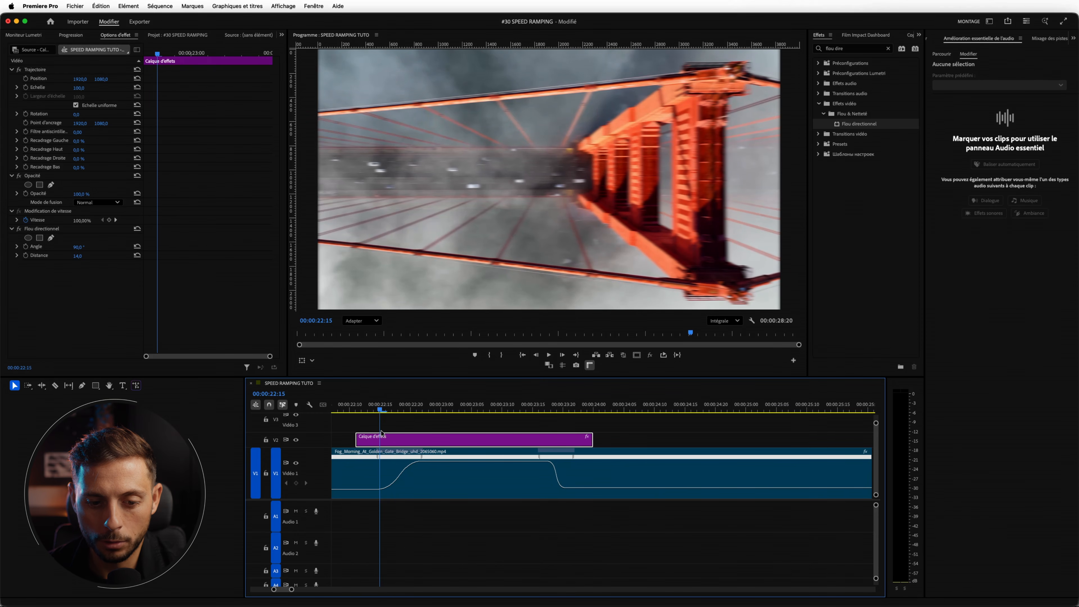
left_click(26, 255)
left_click(91, 255)
type("0")
key("Return")
Step: Set a blur distance keyframe of 14 at the end of the first speed ramp, at 00:00:22:22
left_click(398, 410)
key("Right")
key("Right")
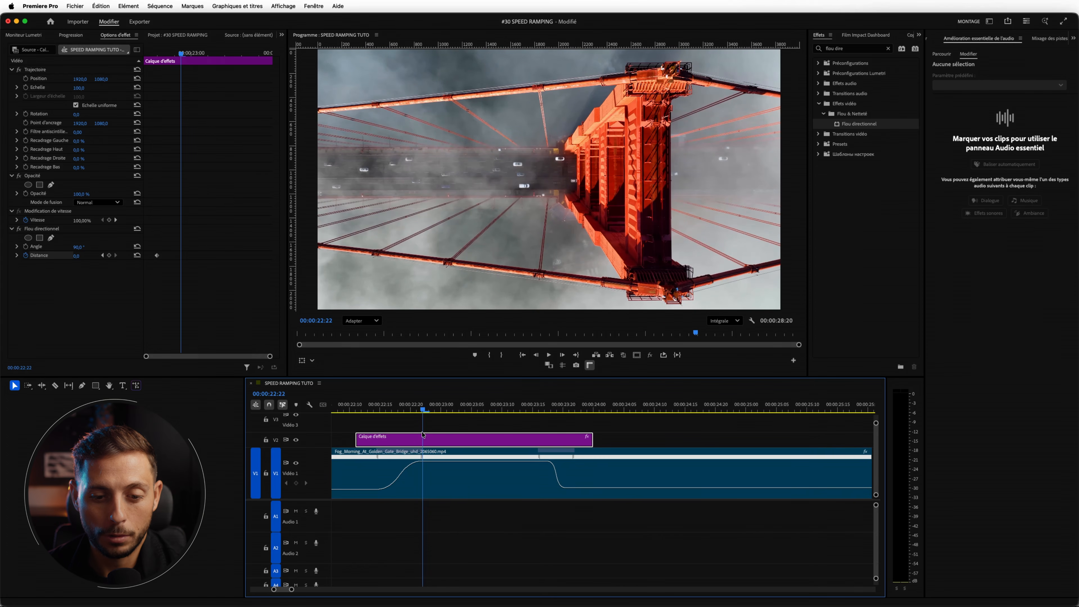
key("Left")
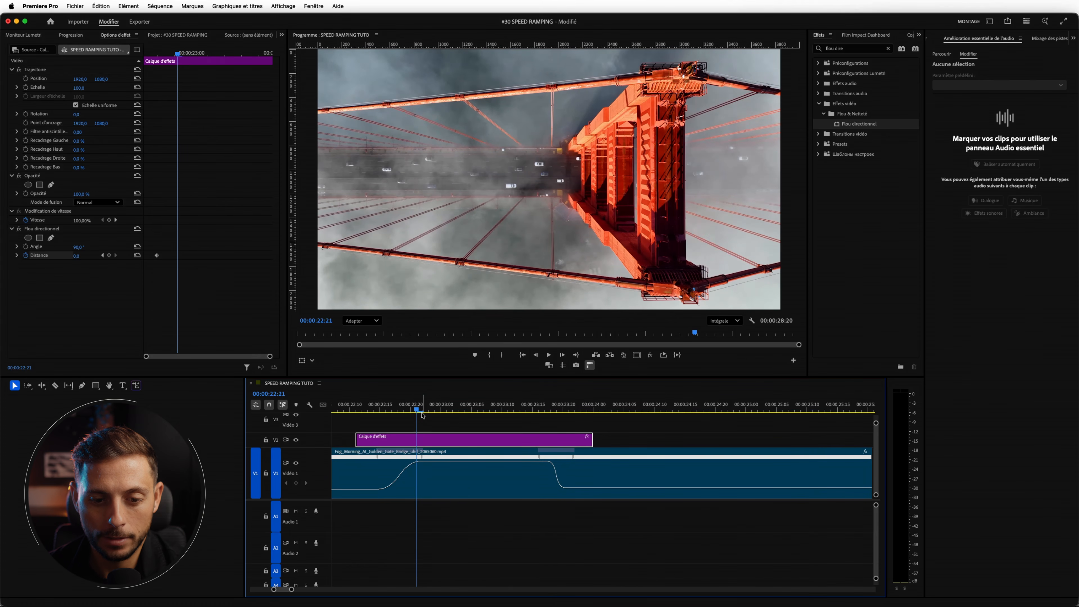
key("Right")
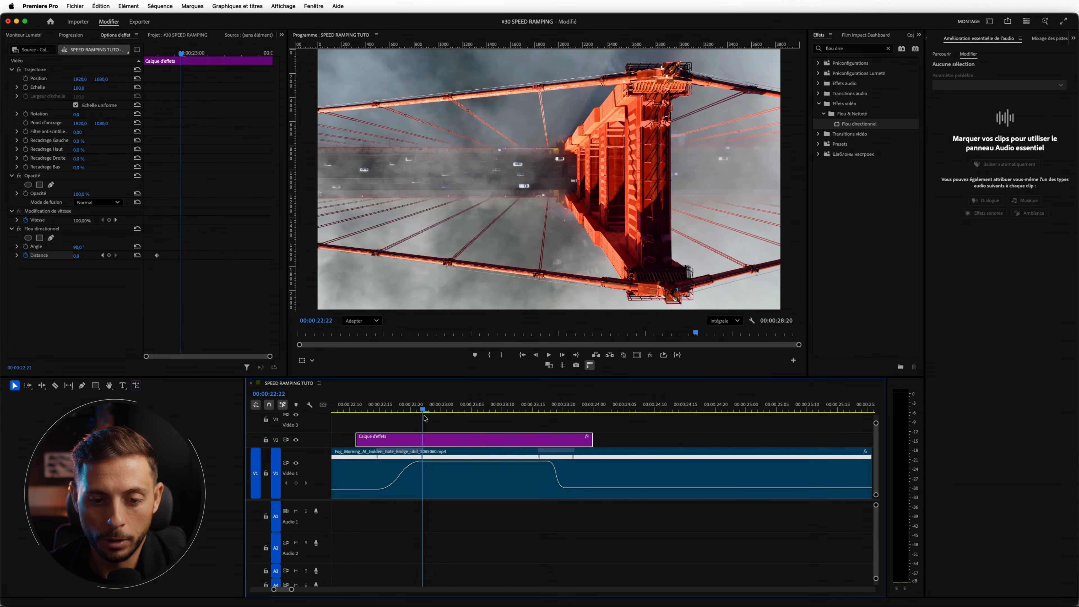
left_click(77, 256)
key("Return")
Step: Keyframe the blur distance at 14 at 00:00:23:17 and at 0 at 00:00:23:20, along the second speed ramp
left_click_drag(426, 411, 545, 463)
left_click(435, 437)
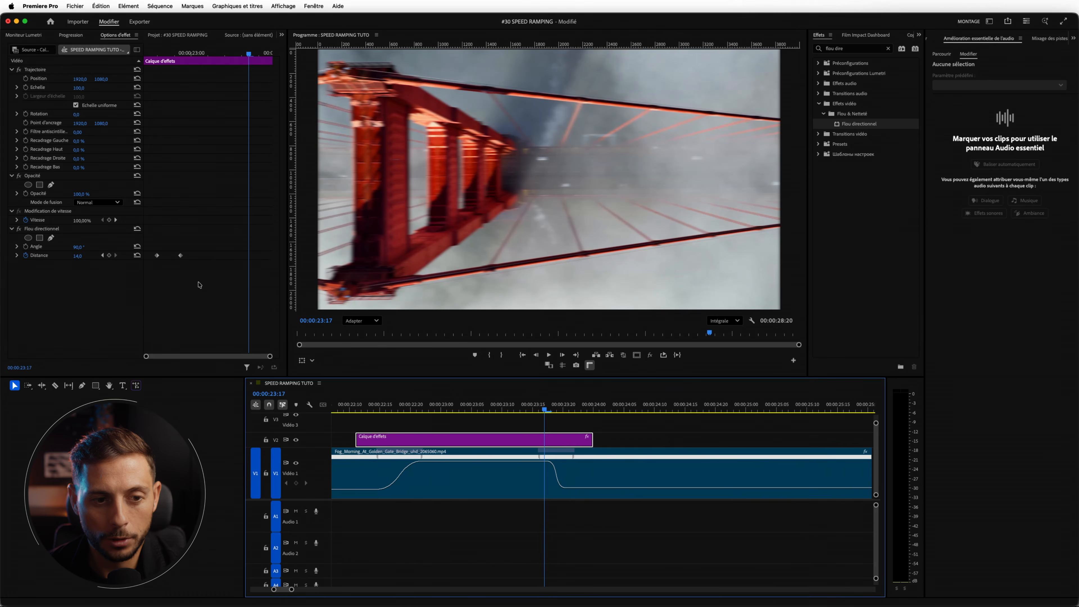
left_click(109, 256)
left_click_drag(545, 411, 564, 416)
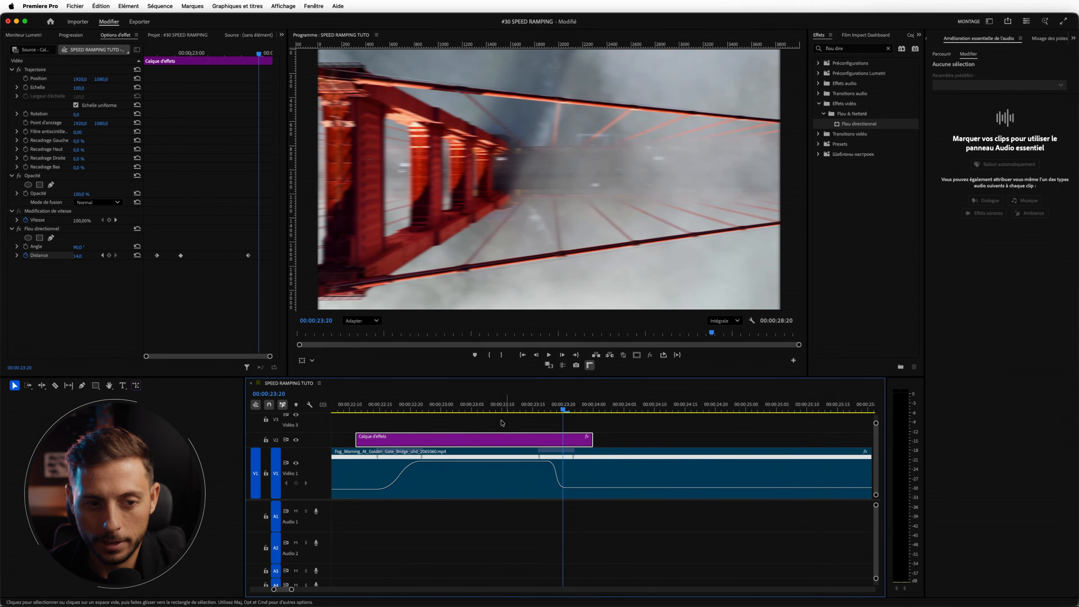
left_click(78, 256)
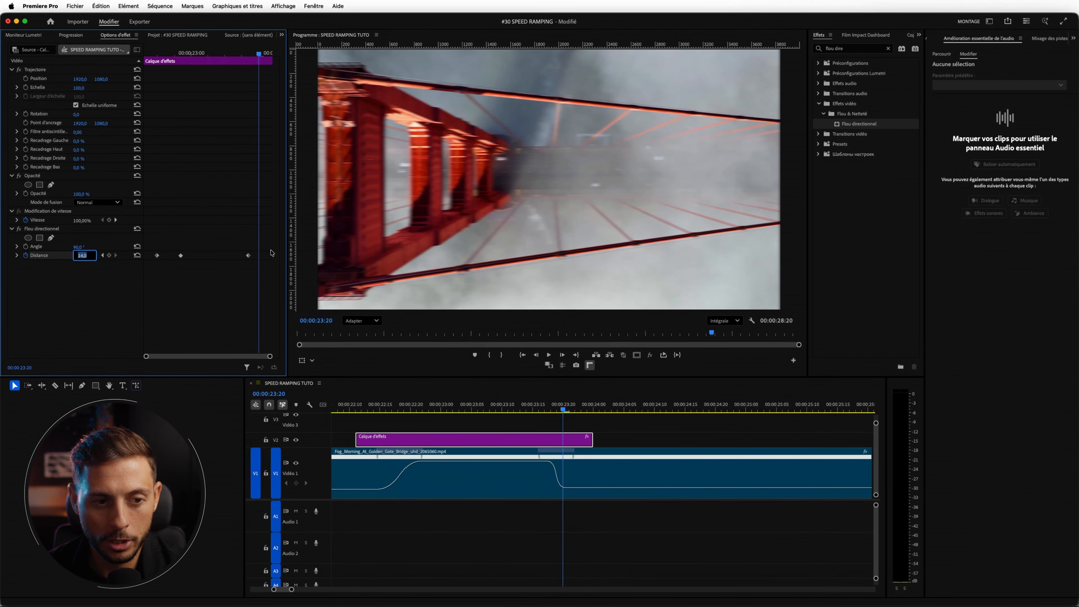
type("0")
key("Return")
Step: Render the sequence's video previews and play back the speed ramp with its directional blur
key("minus")
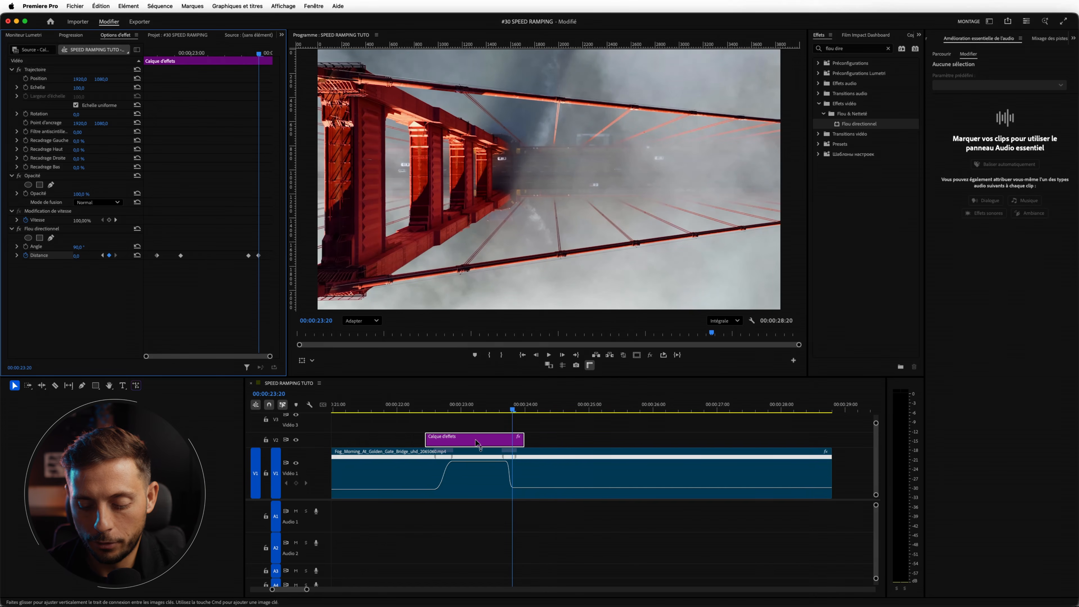
key("Return")
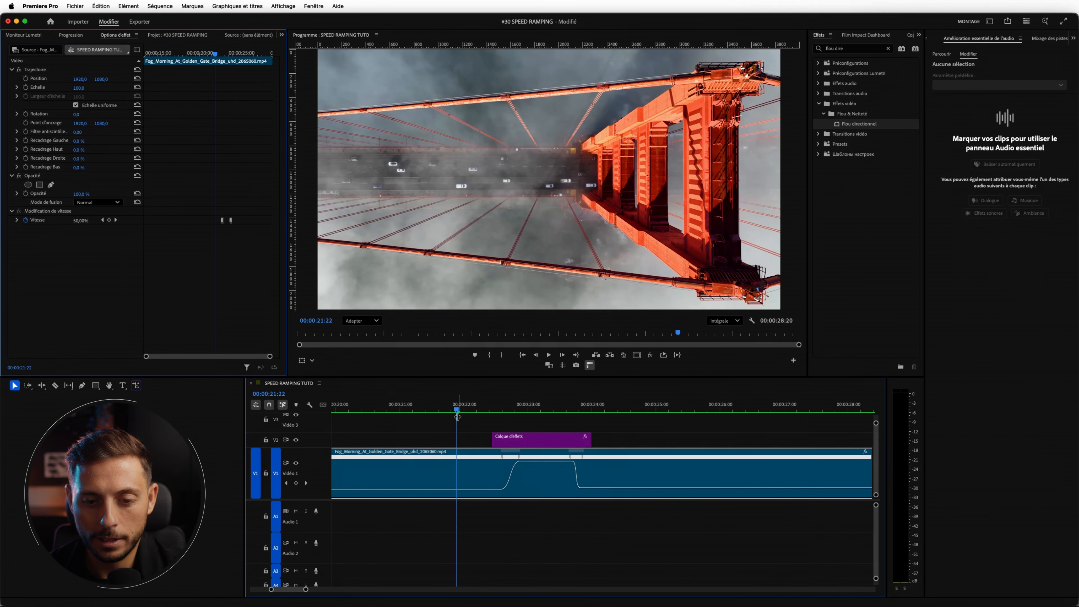
key("space")
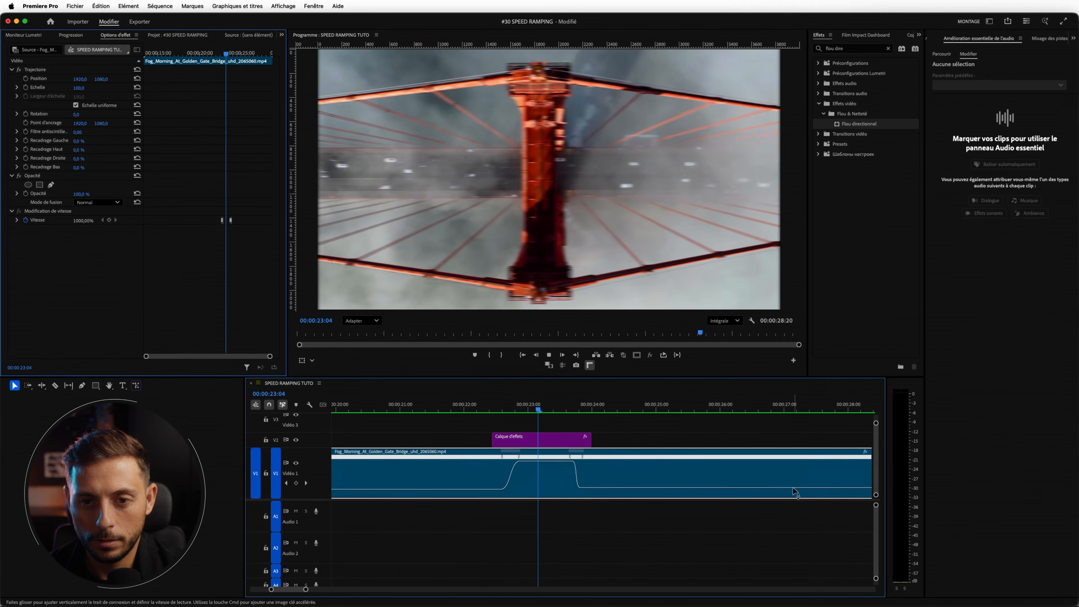
key("space")
key("space")
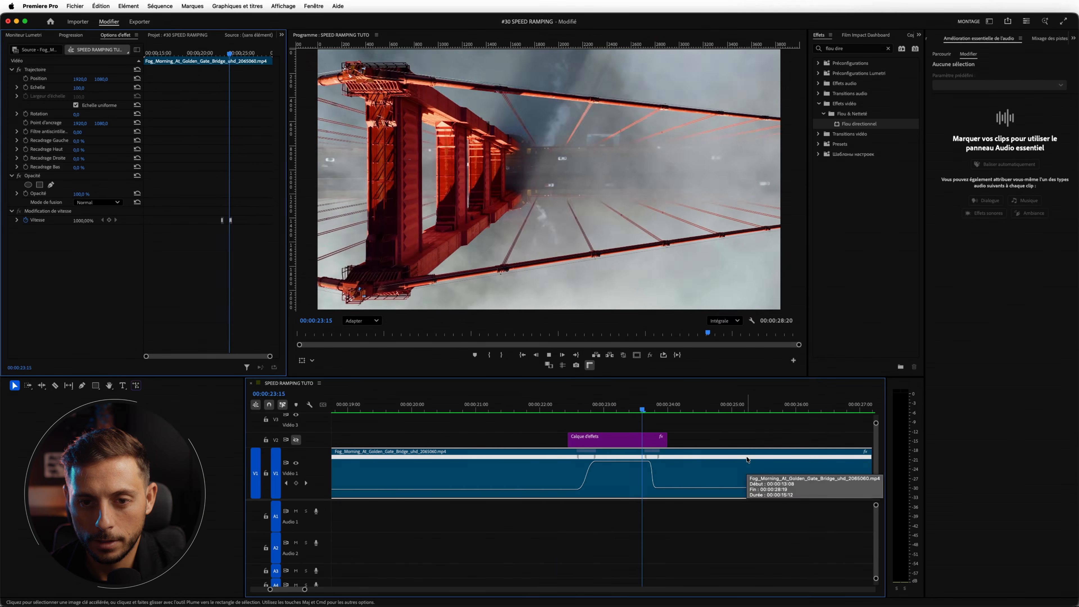
Step: Stop the playback and review the sped-up section of the bridge clip back to 00:00:23:00
key("space")
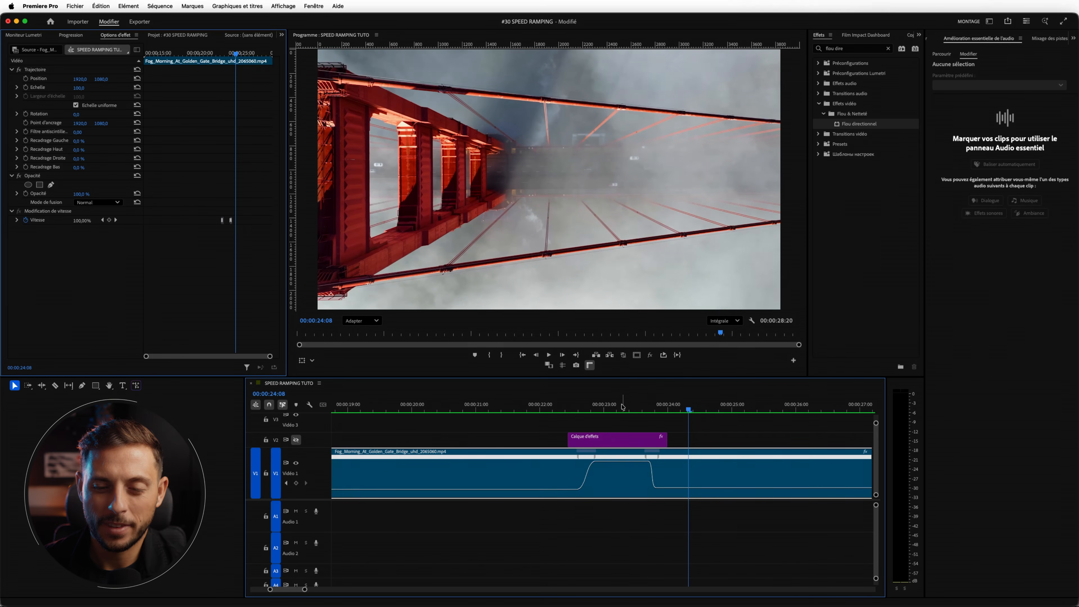
mouse_move(621, 407)
left_mouse_down()
mouse_move(566, 407)
mouse_move(622, 408)
left_mouse_up()
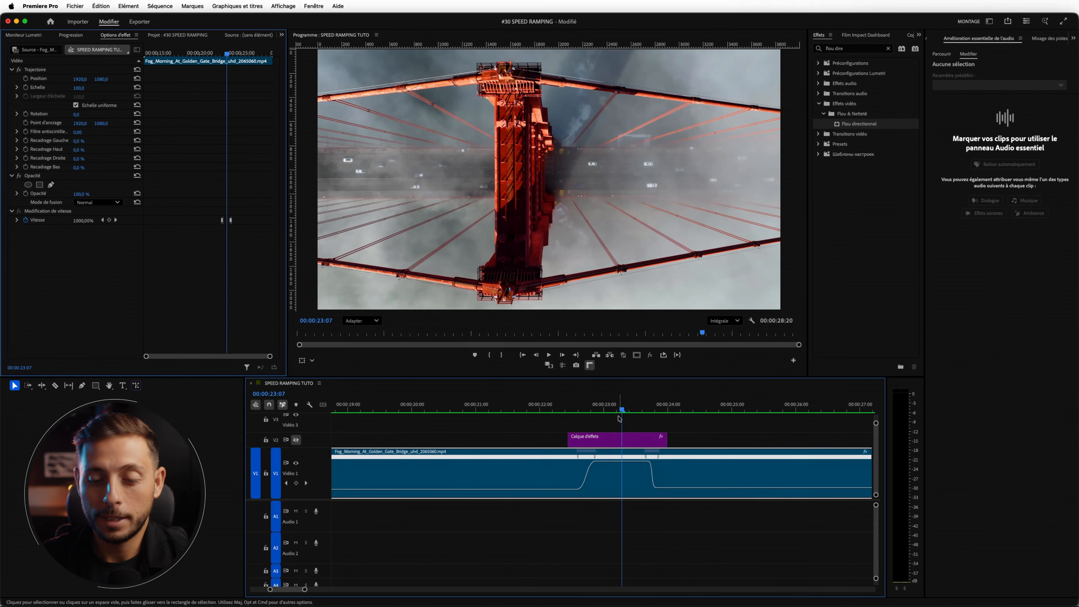
left_click(602, 409)
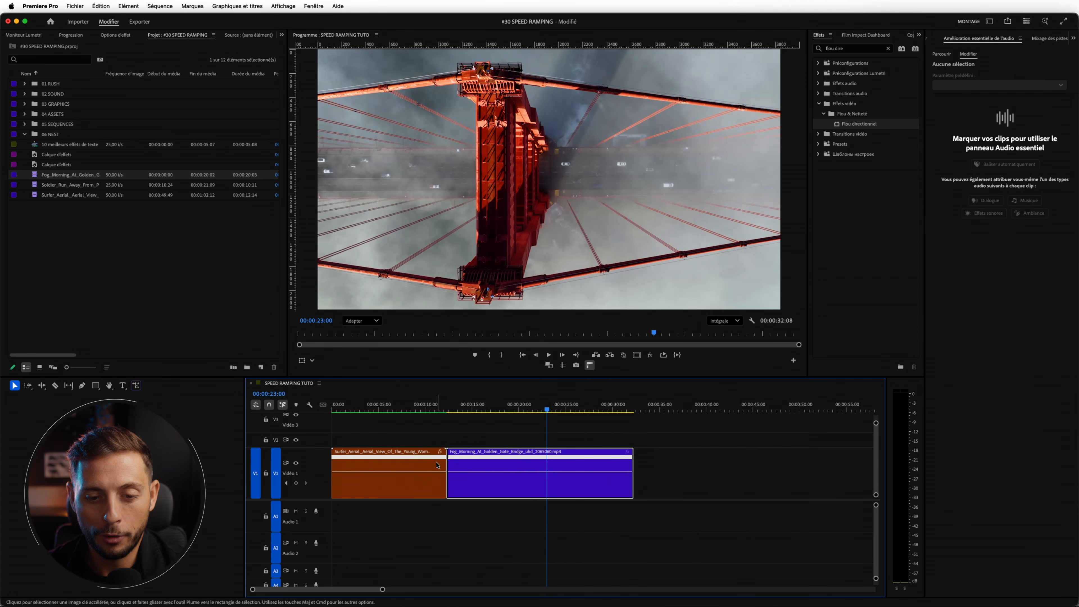
Step: Add speed keyframes at 00:00:09:10 on the surfer clip and 00:00:18:20 on the bridge clip, speeding up the surfer's end and the bridge's start
left_click_drag(437, 465, 434, 471)
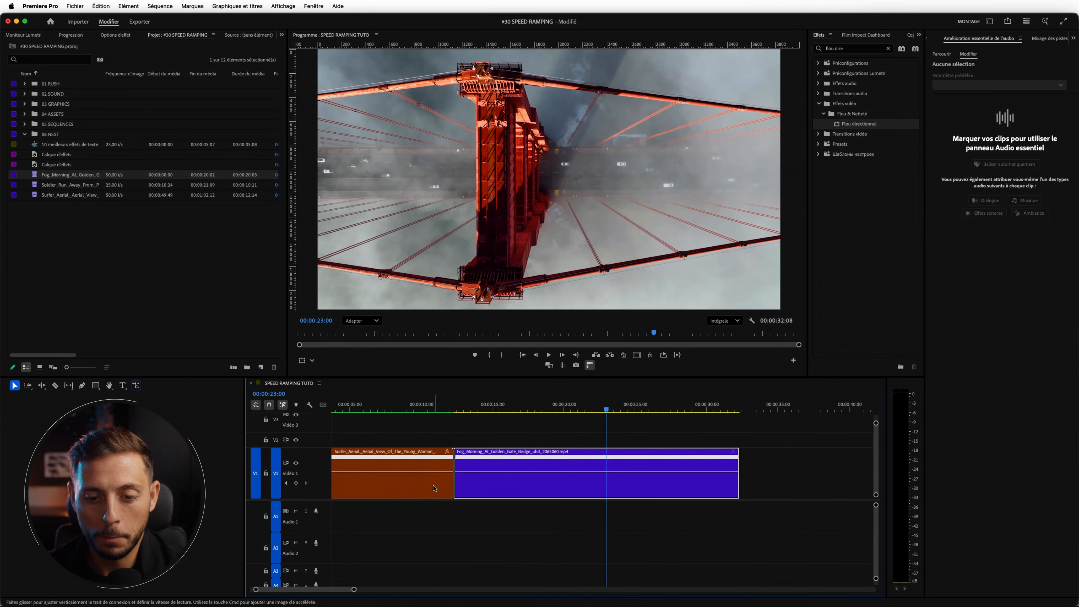
scroll(433, 488, "left", 2)
scroll(500, 485, "up", 2)
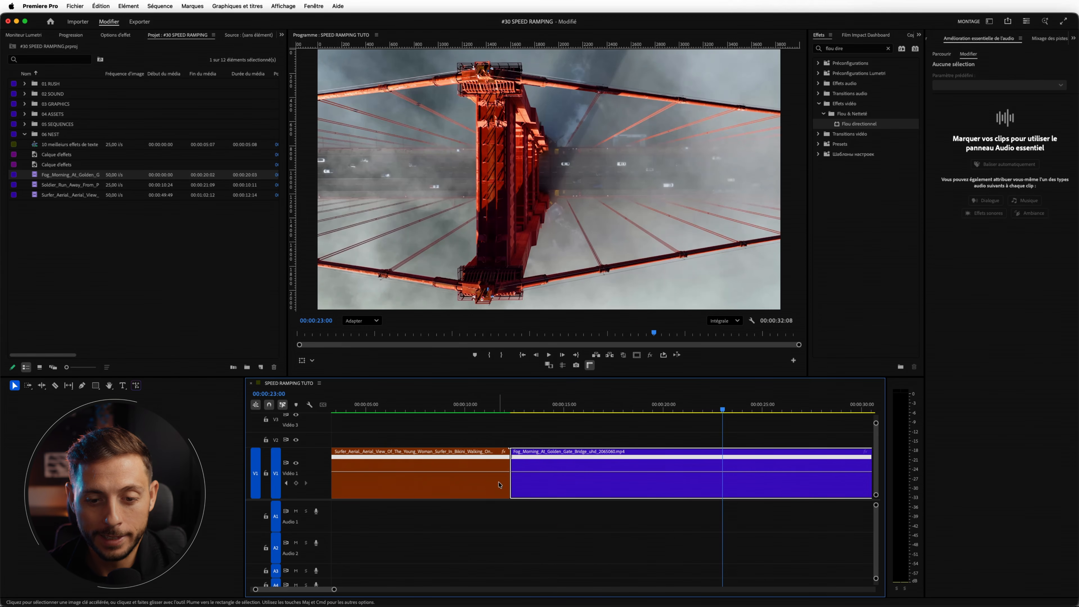
left_click_drag(466, 408, 443, 438)
scroll(460, 434, "up", 3)
key("p")
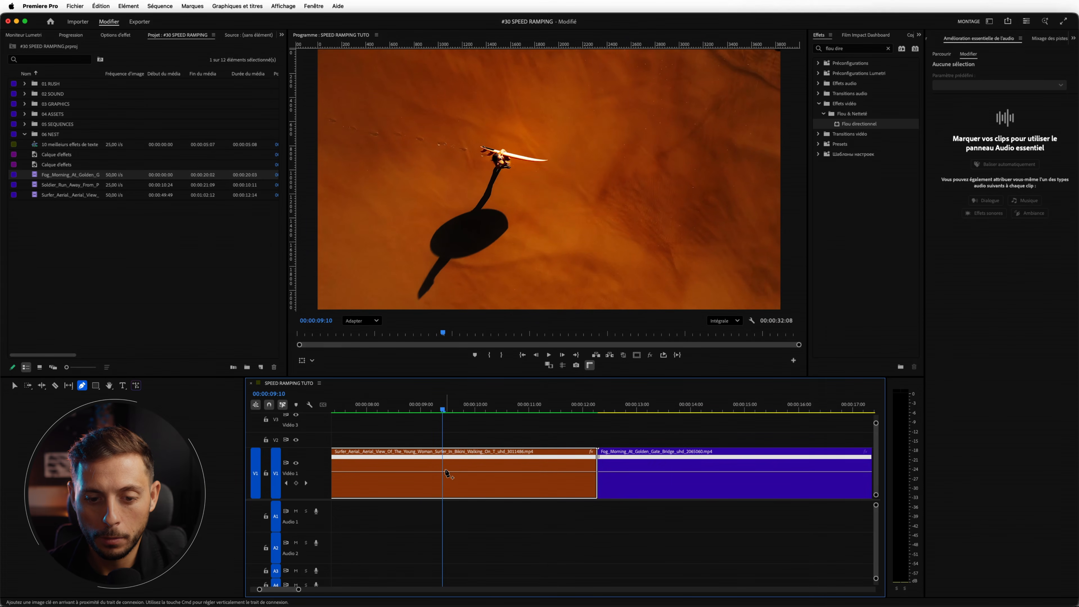
key("v")
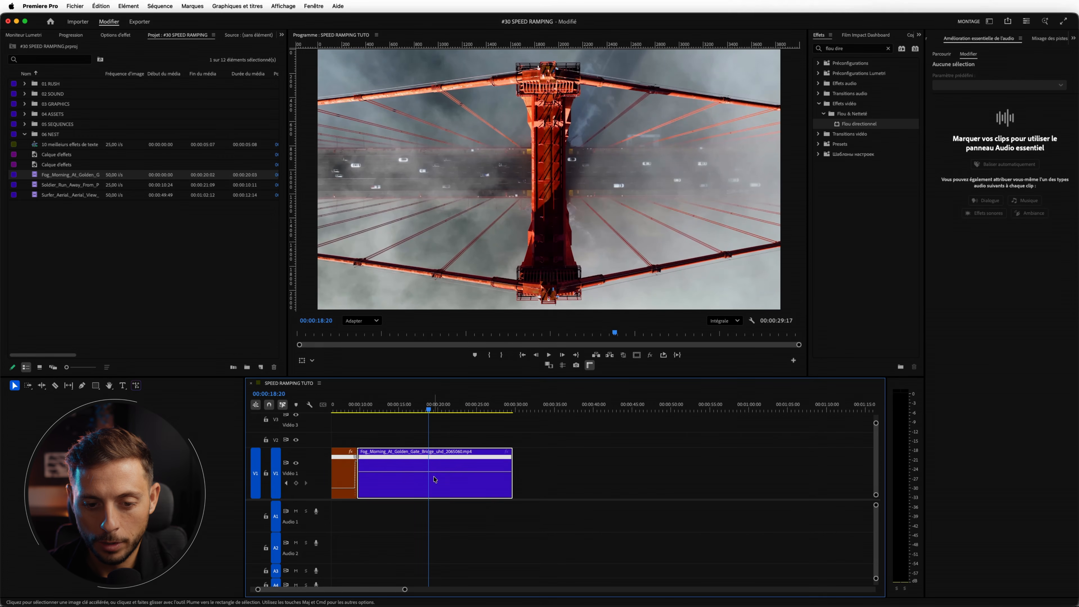
key("v")
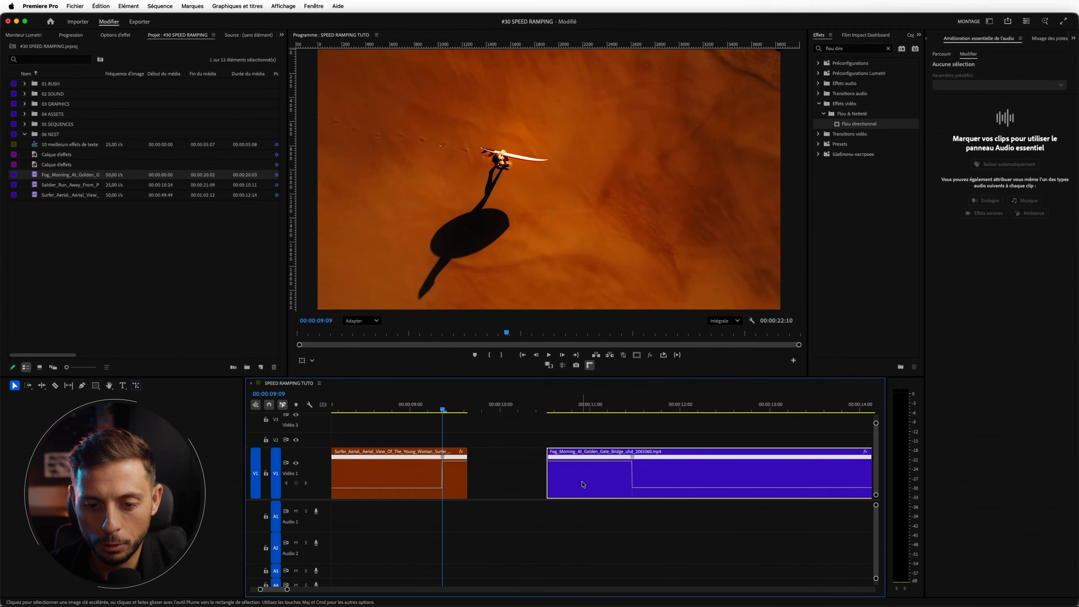
Step: Spread the surfer clip's speed keyframe into a smooth ramp and butt the bridge clip against the surfer clip's end
left_click_drag(586, 486, 623, 486)
left_click_drag(444, 459, 474, 463)
left_click_drag(607, 484, 498, 483)
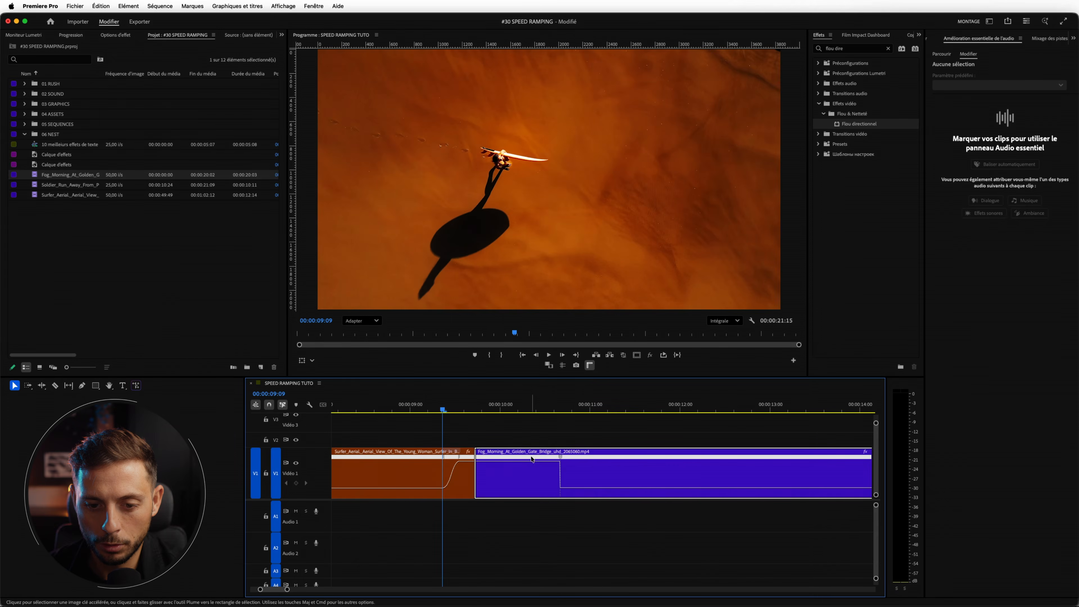
Step: Cut the bridge clip at 00:00:10:13 and delete the part before the cut
left_click_drag(502, 408, 547, 418)
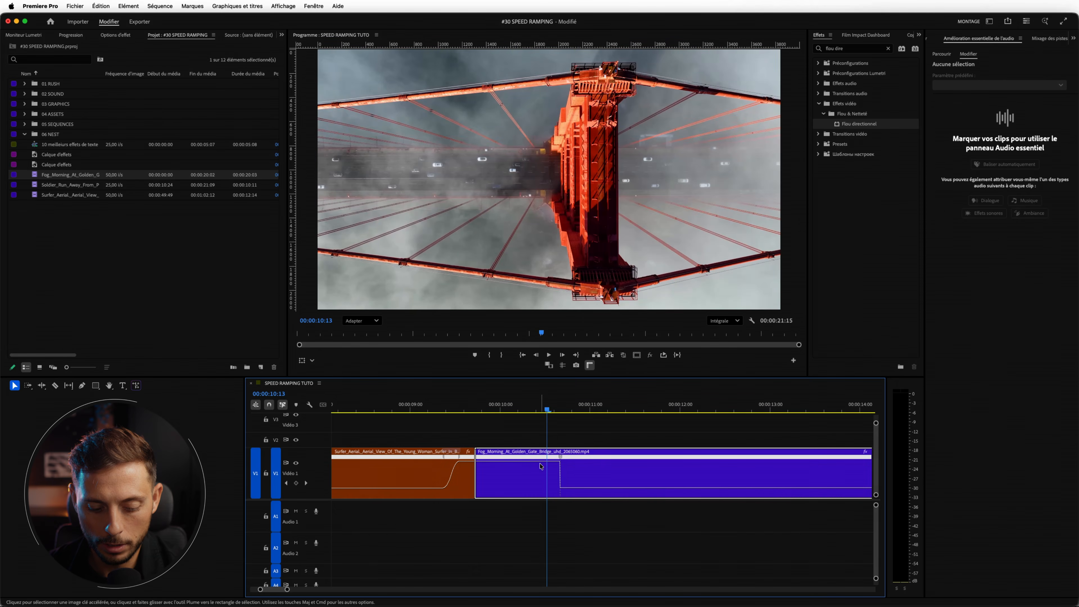
key("super+k")
key("Delete")
Step: Spread the bridge clip's speed keyframe into a smooth slow-down and move the clip up against the surfer clip
left_click_drag(561, 457, 591, 463)
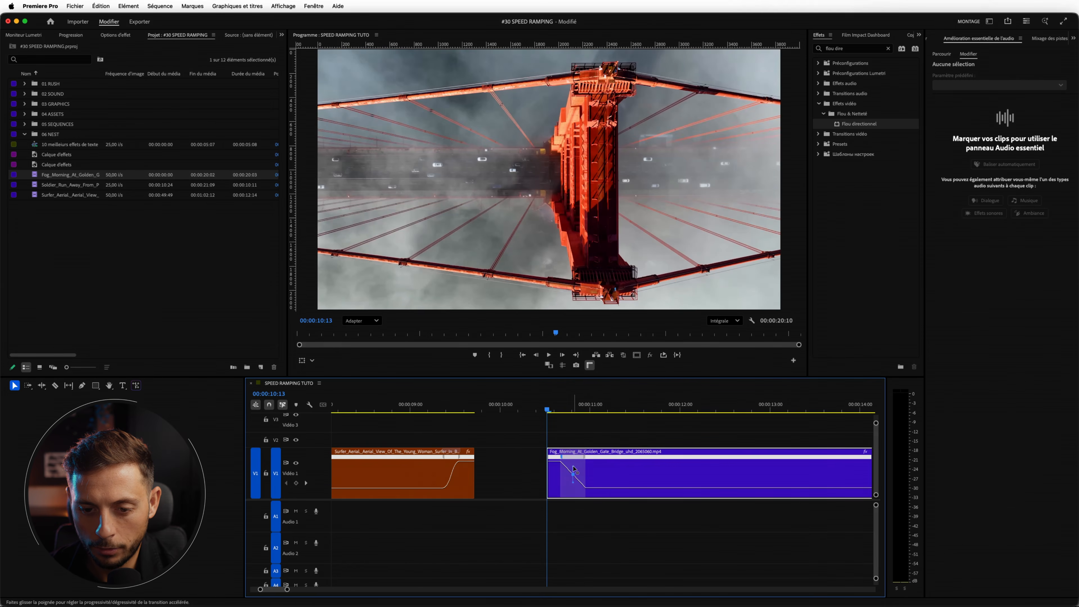
left_click_drag(653, 485, 499, 478)
Step: Place an adjustment layer on video track V2 over the cut between the surfer and bridge clips
mouse_move(446, 410)
left_mouse_down()
mouse_move(469, 412)
mouse_move(435, 419)
left_mouse_up()
left_click(156, 231)
left_click_drag(57, 159, 443, 426)
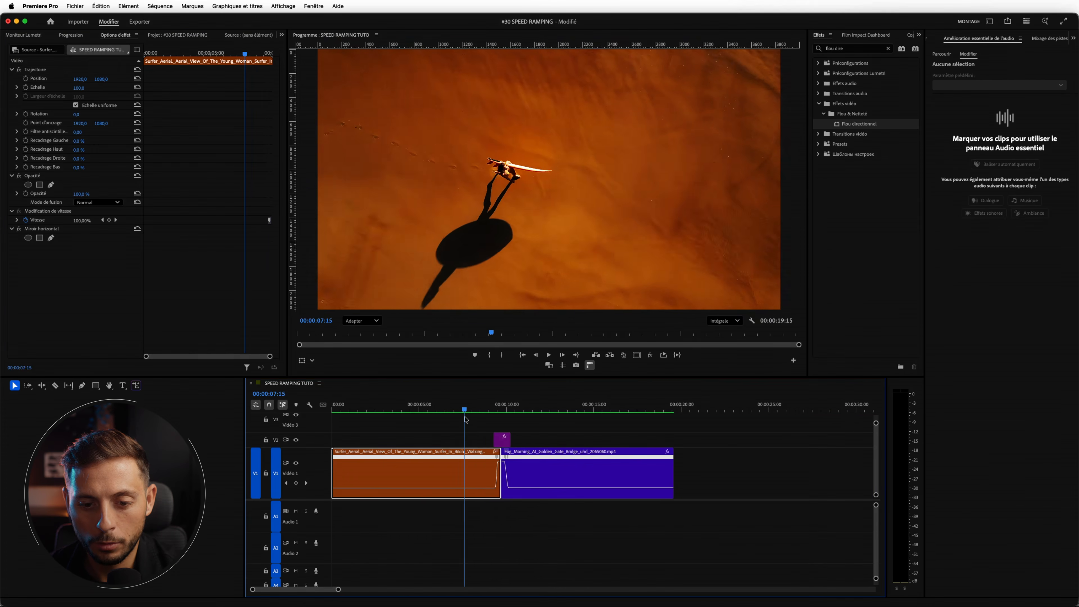
Step: Play back the speed-ramped transition from the surfer clip into the bridge clip
left_click_drag(464, 420, 478, 422)
key("space")
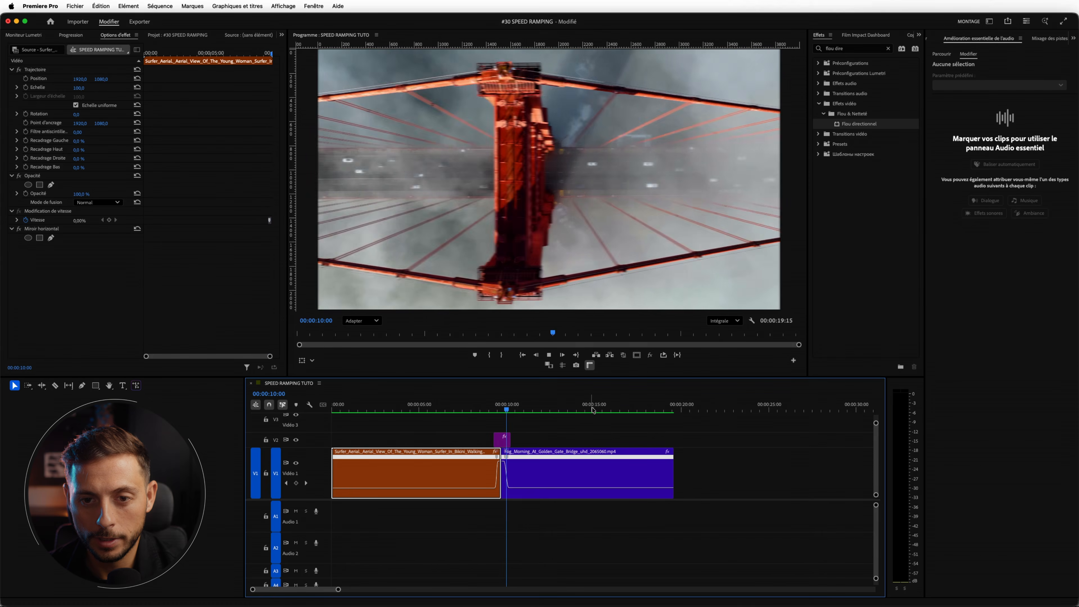